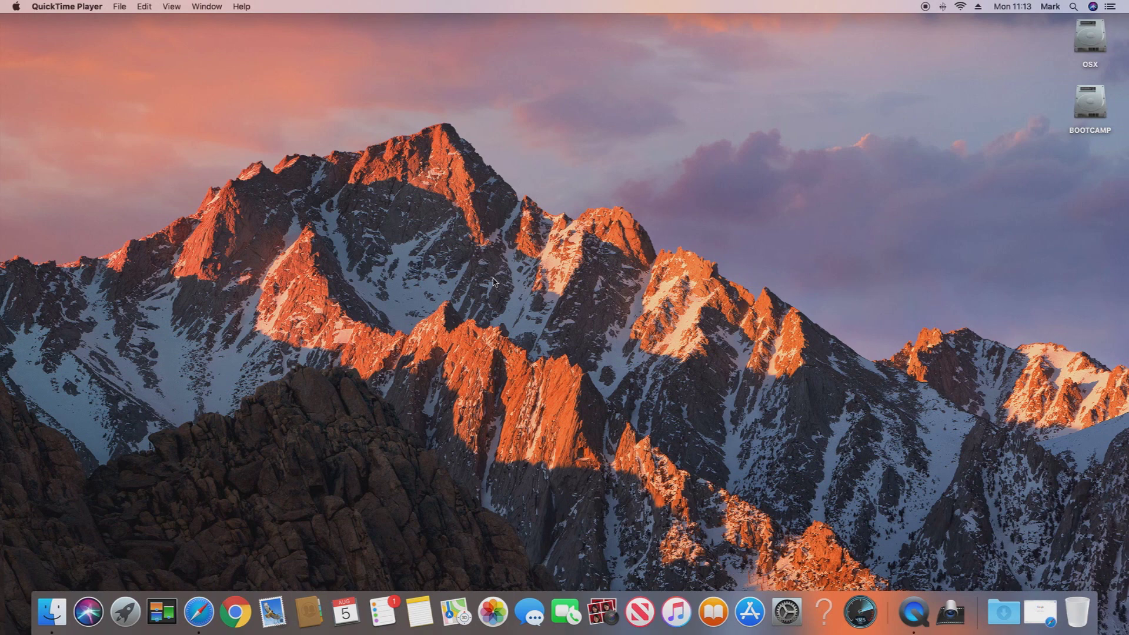
- Confirm in About This Mac that the system is macOS Mojave 10.14.5, then launch Safari
click(13, 7)
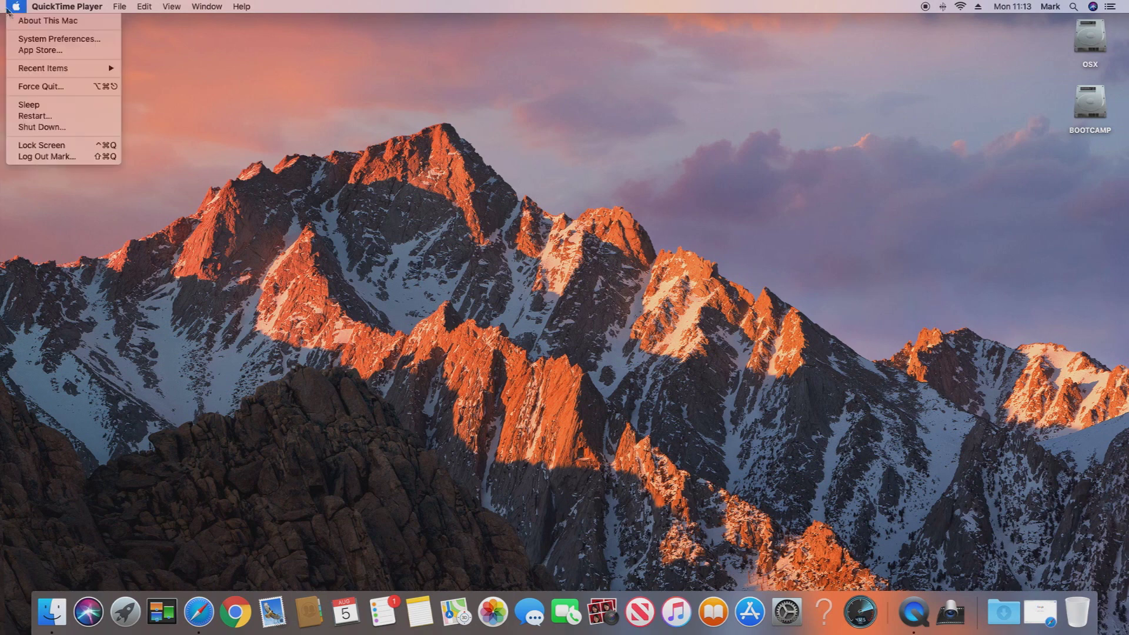
click(24, 20)
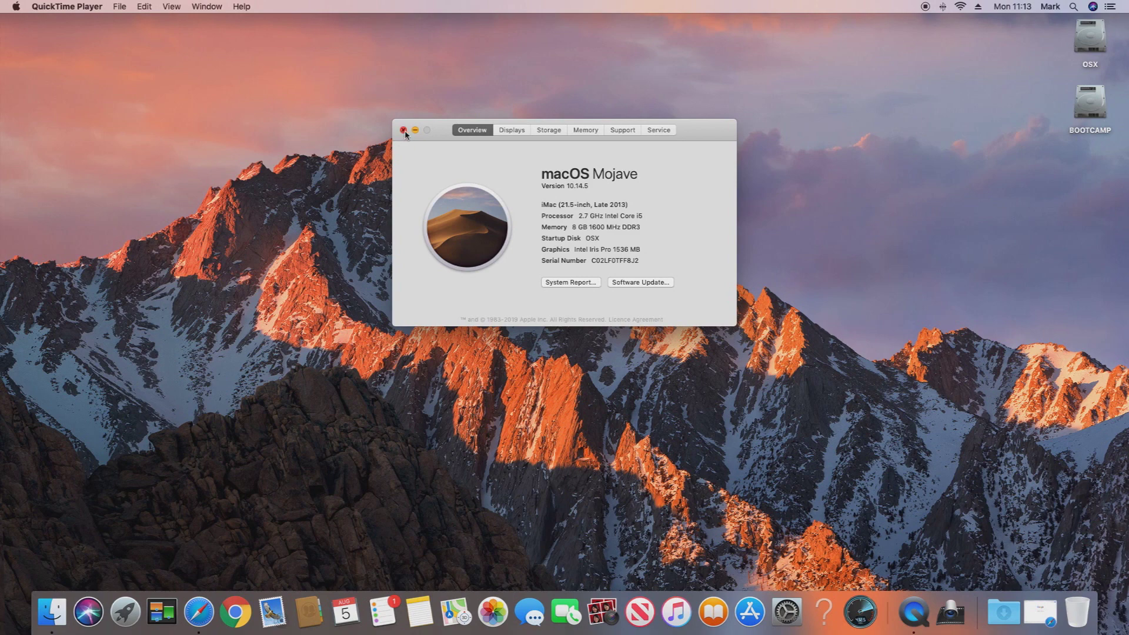
click(405, 135)
click(207, 615)
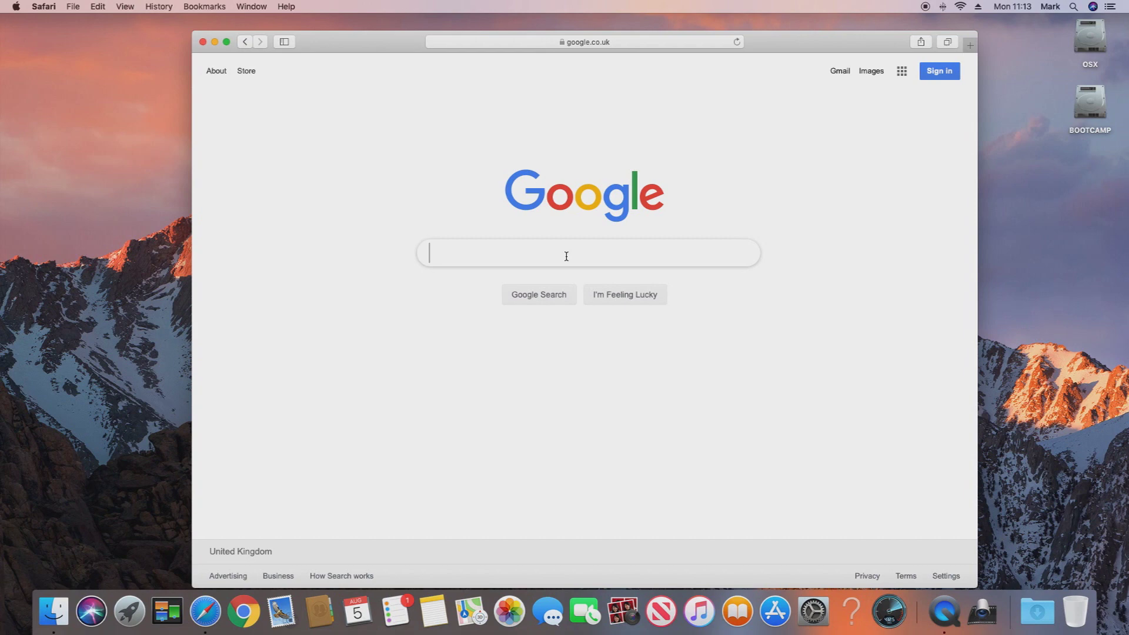
- Search Google for 'hikvision osx software' and open Hikvision's Client Software download page
text(hikvision osx)
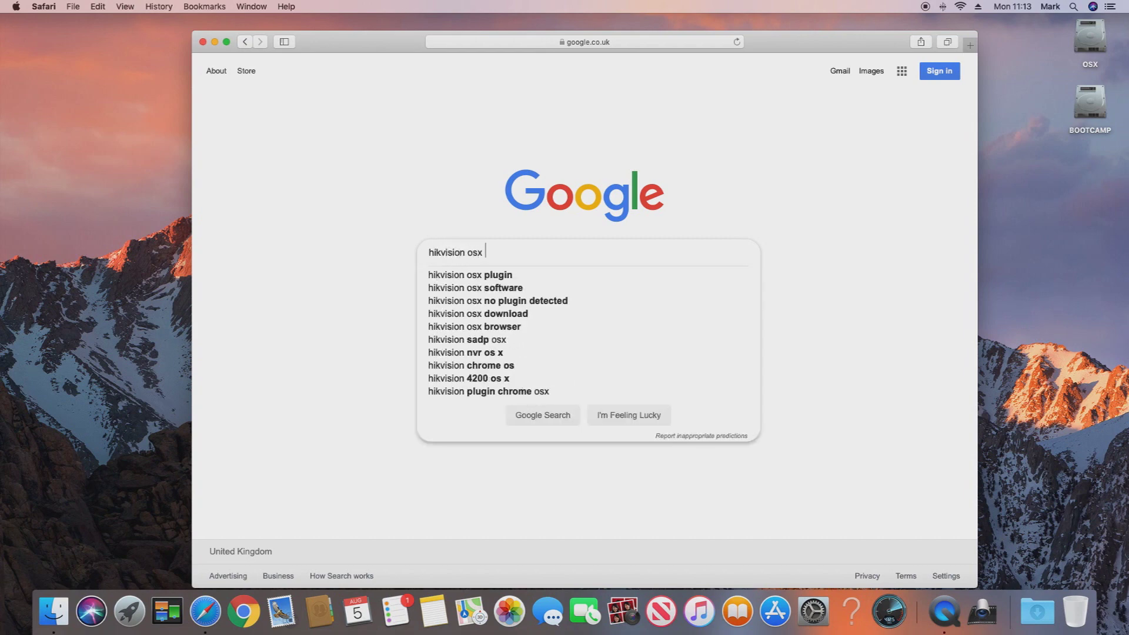
text( software)
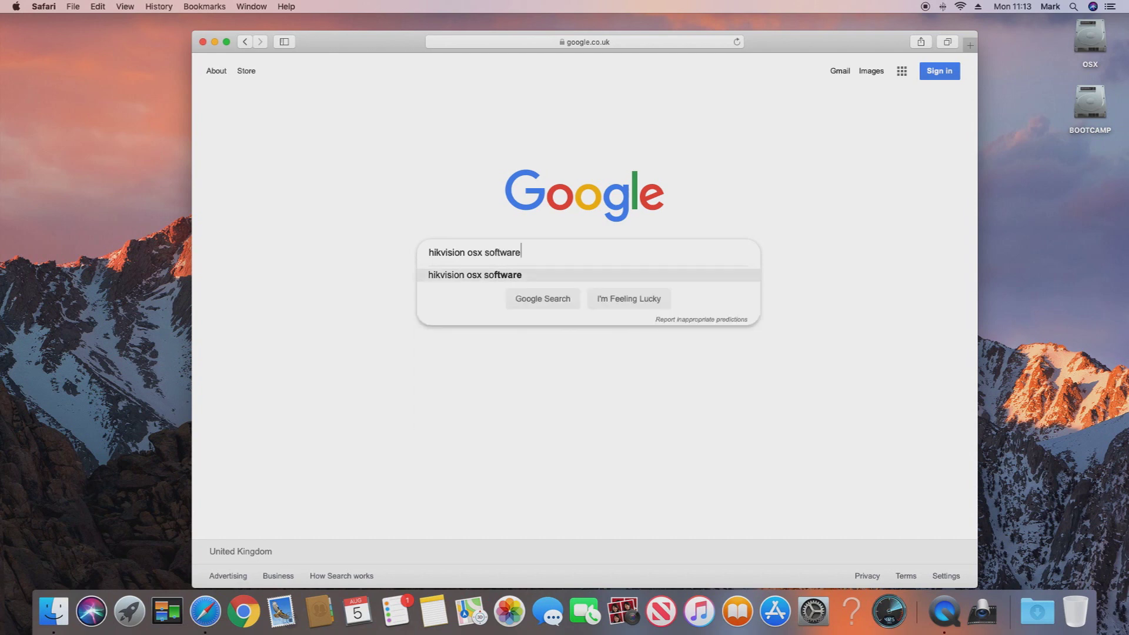
key(Return)
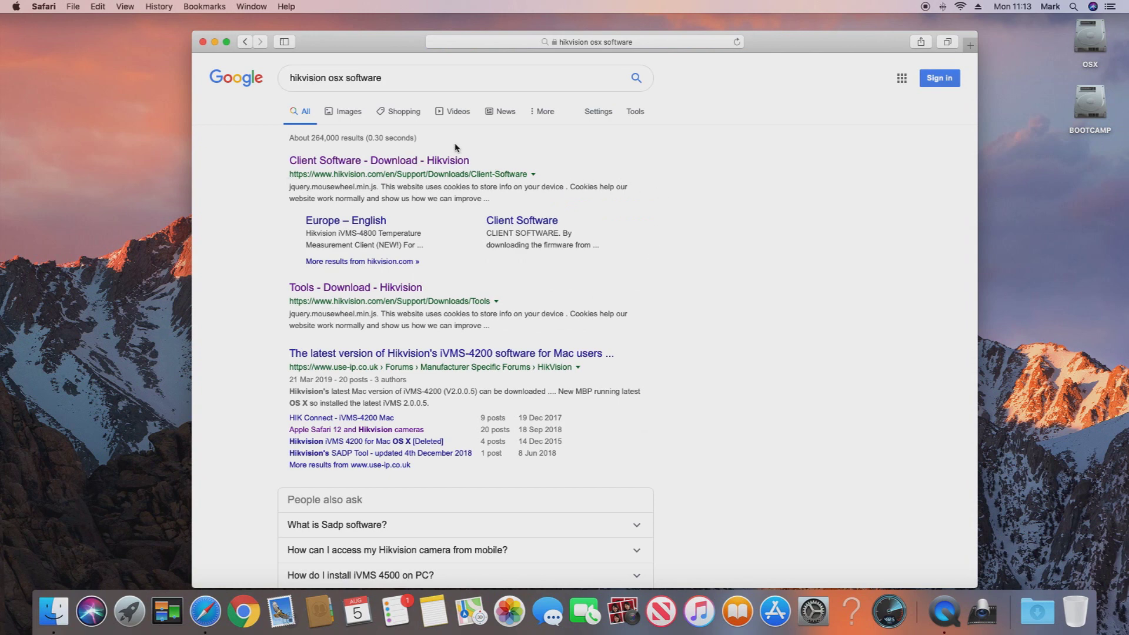
click(452, 166)
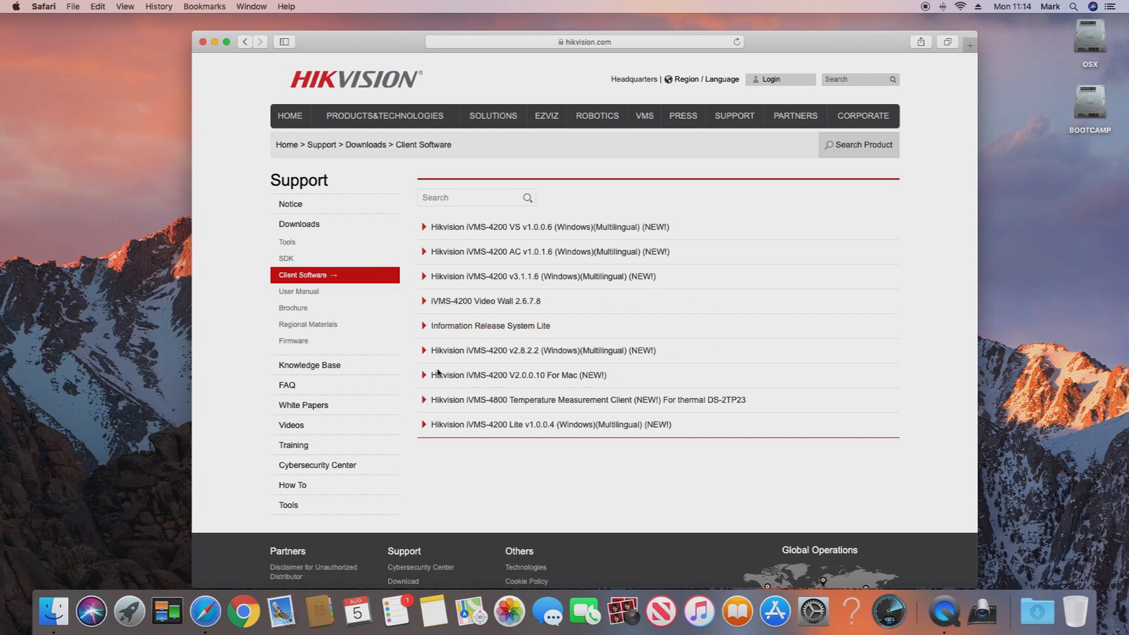
- Expand the iVMS-4200 V2.0.0.10 For Mac entry and request its download
click(537, 377)
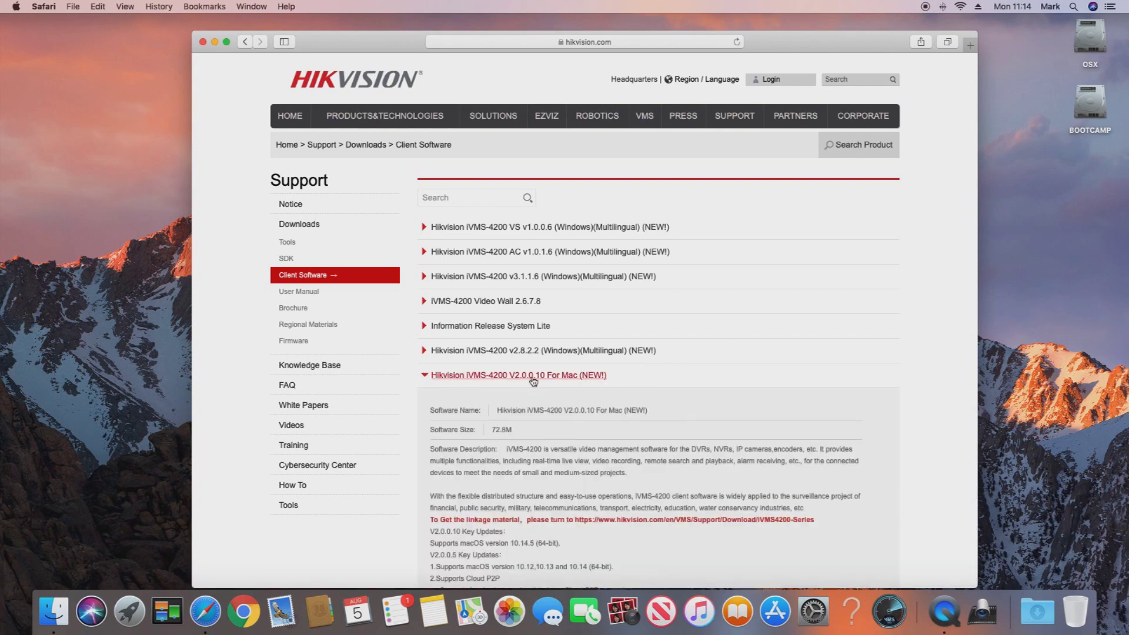
scroll(537, 381, down, 5)
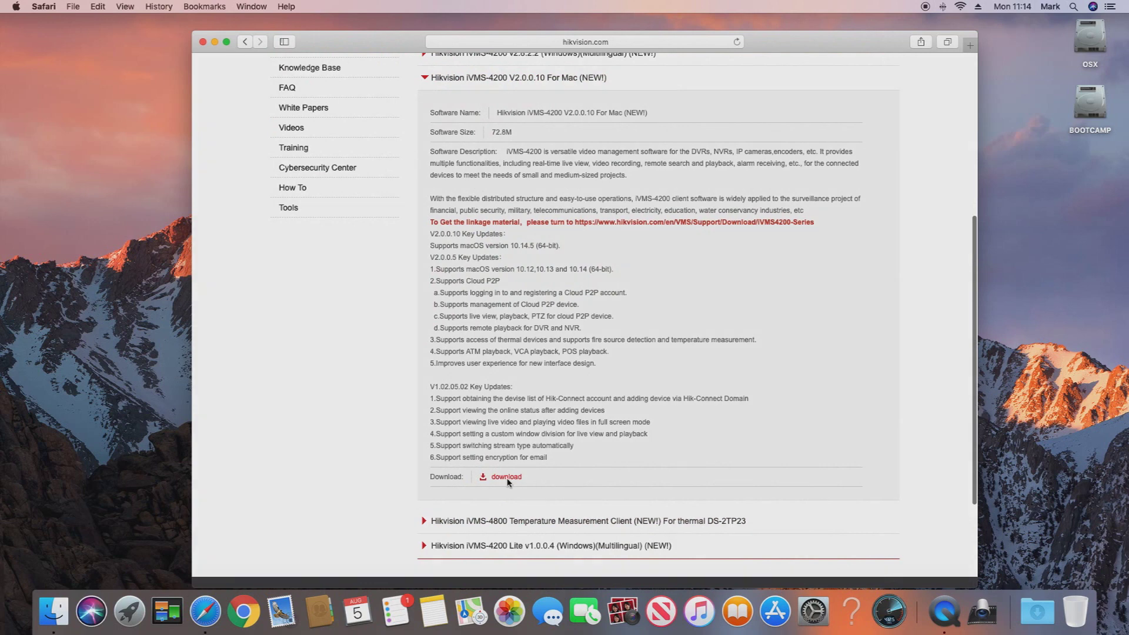
click(507, 477)
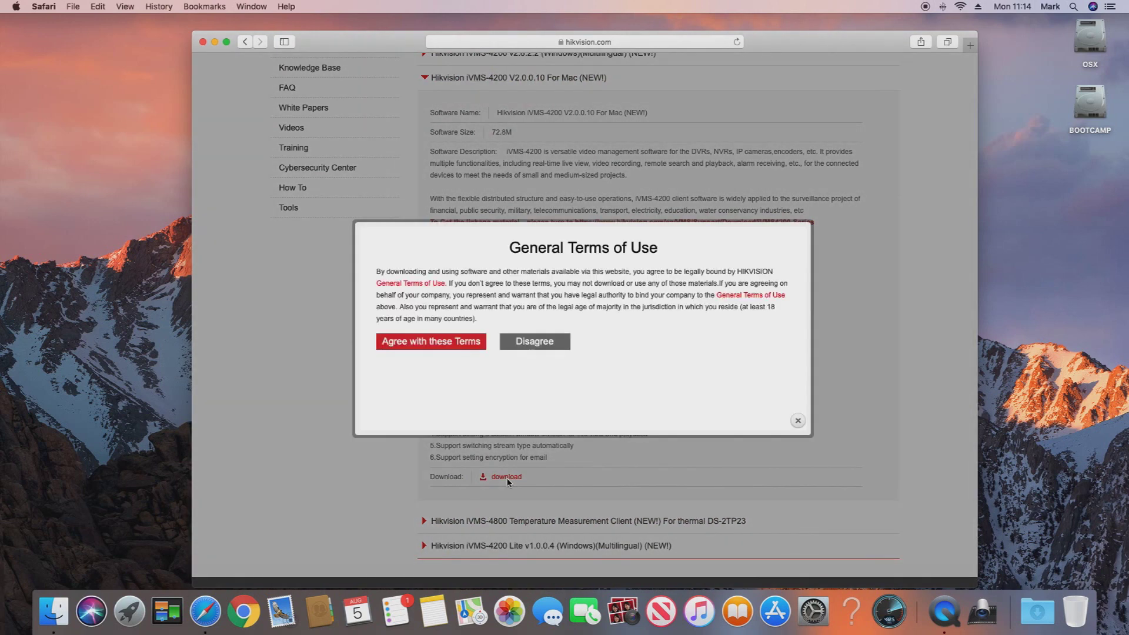
- Accept the terms, download iVMS-4200.pkg, open it and dismiss the unidentified-developer warning
click(473, 347)
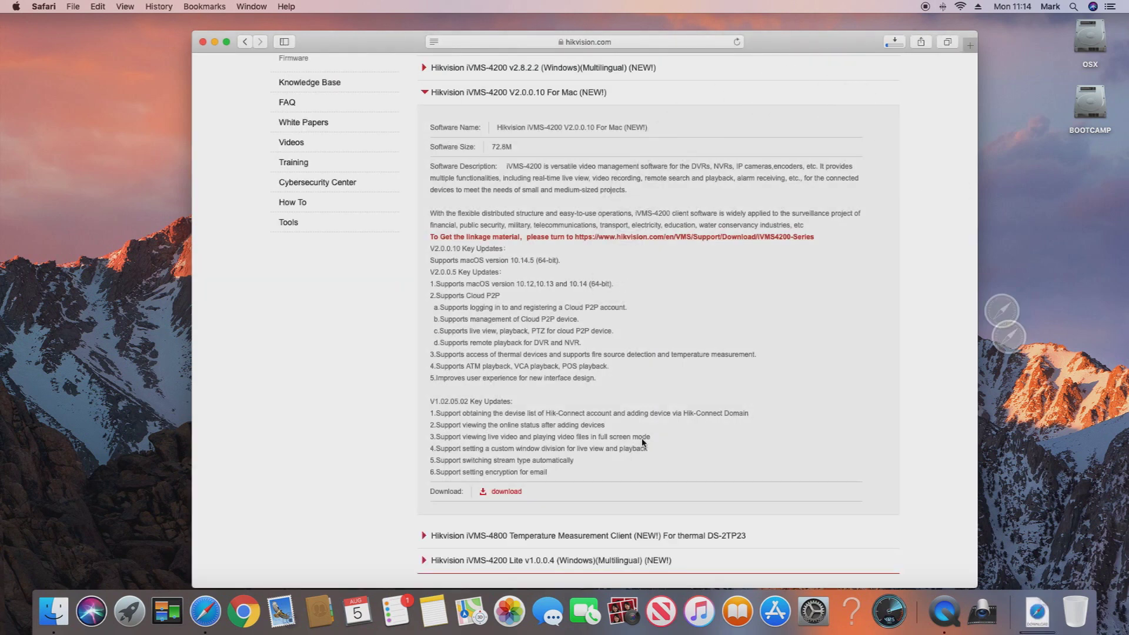
click(1035, 609)
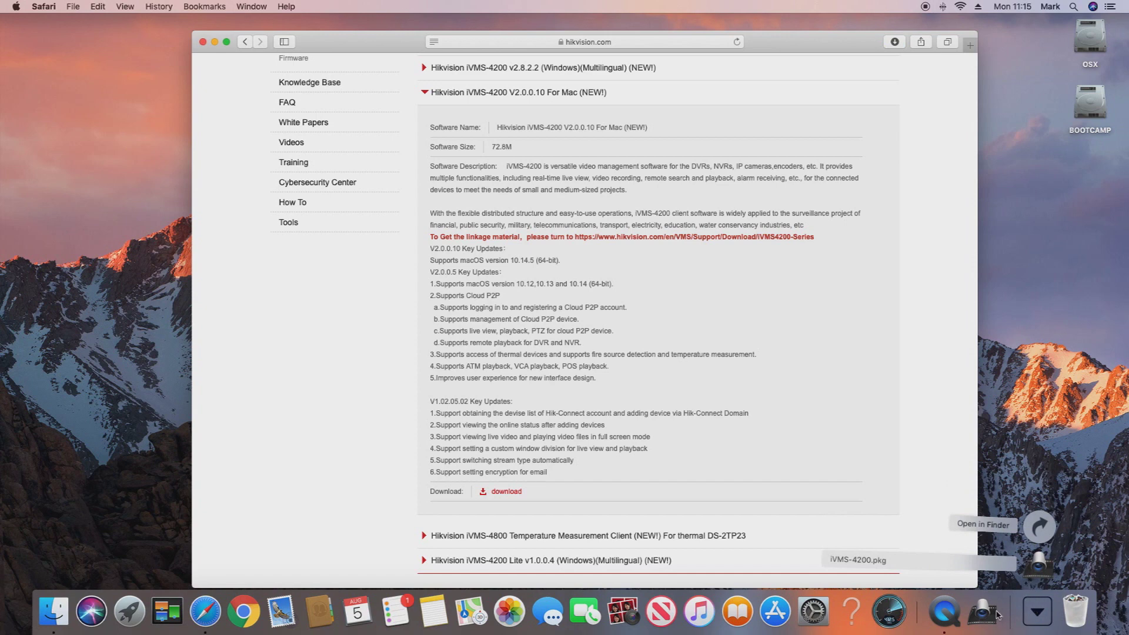
click(1036, 564)
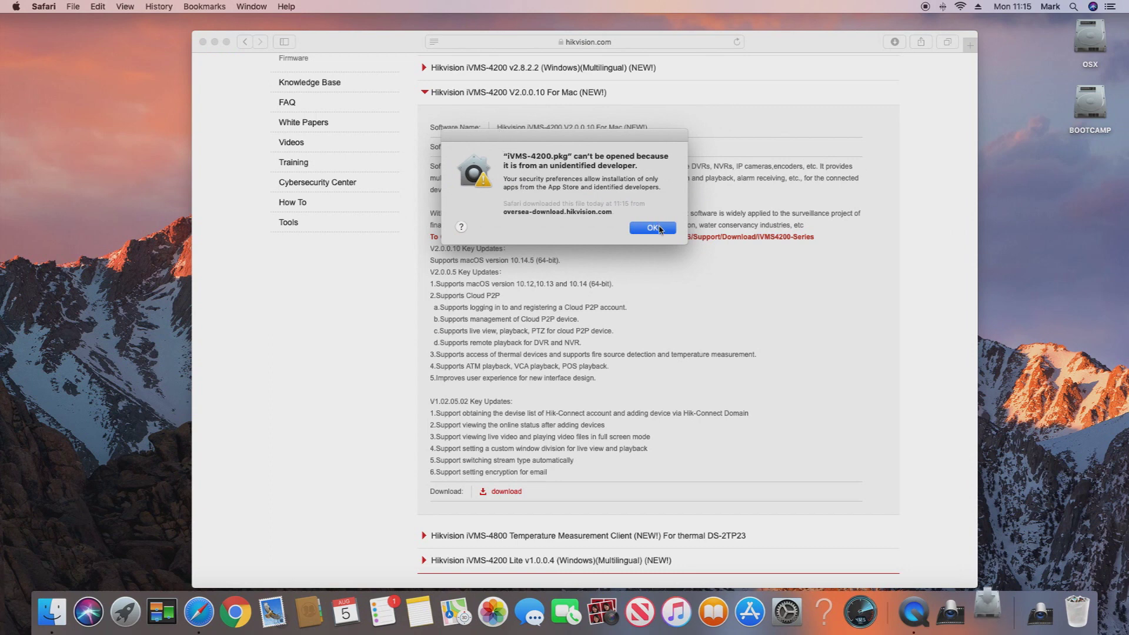
click(653, 227)
- In Security & Privacy > General, allow the blocked iVMS-4200.pkg to open anyway
click(16, 8)
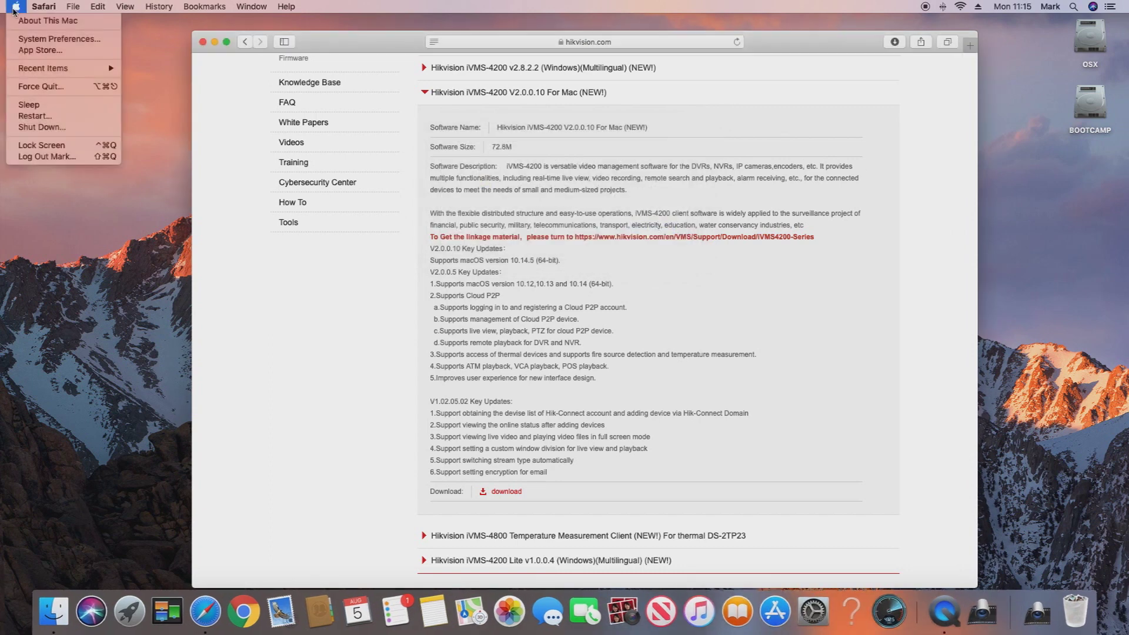
click(55, 39)
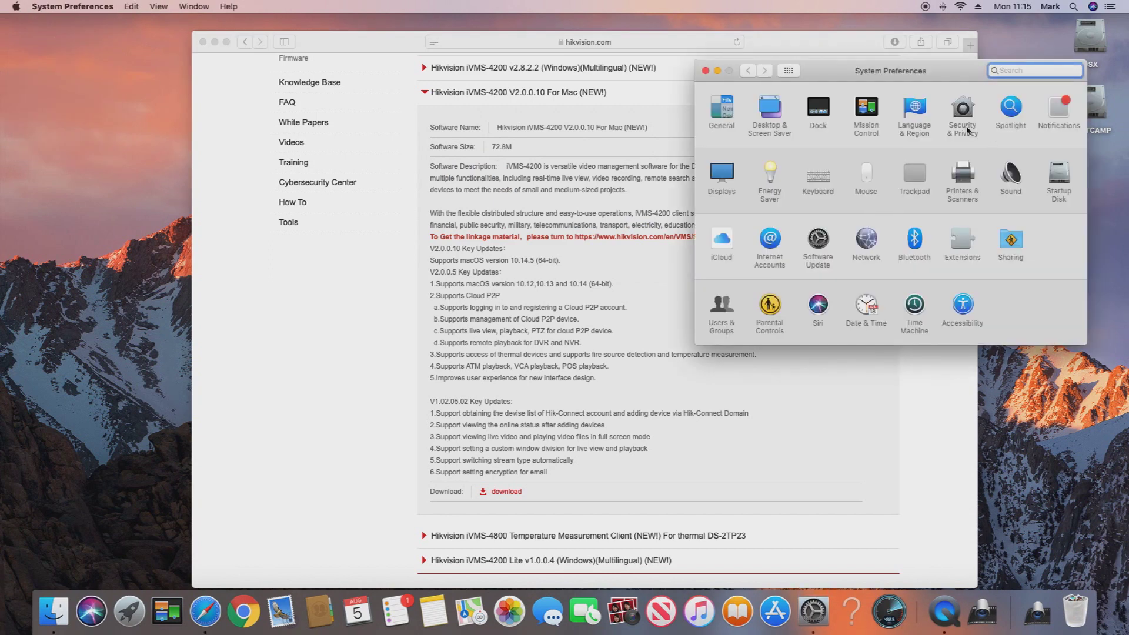
click(966, 129)
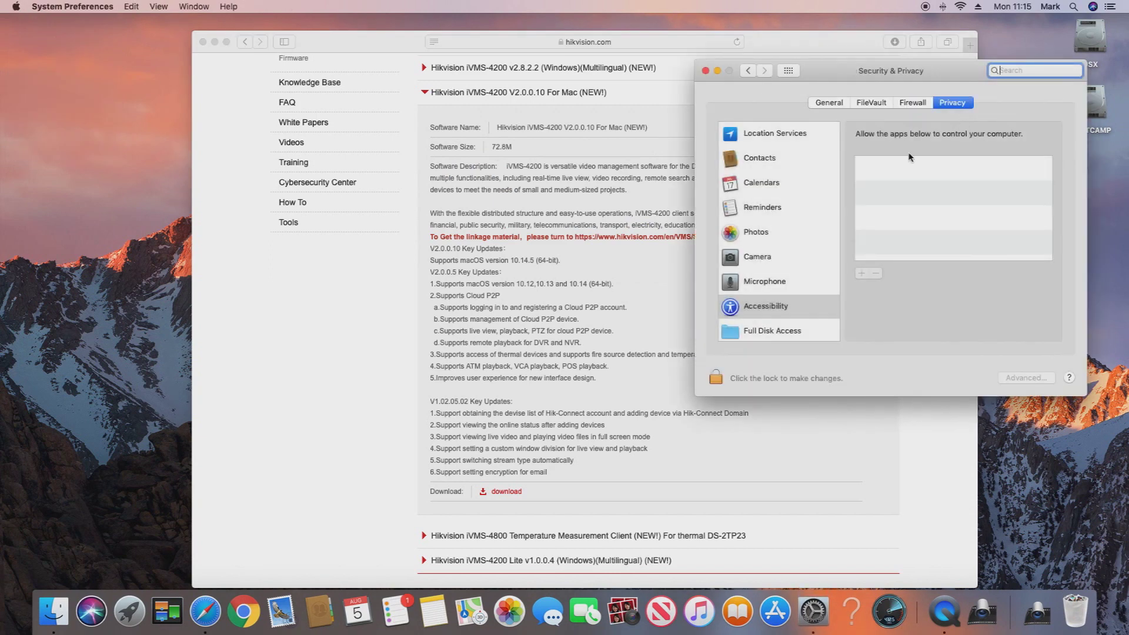
click(839, 100)
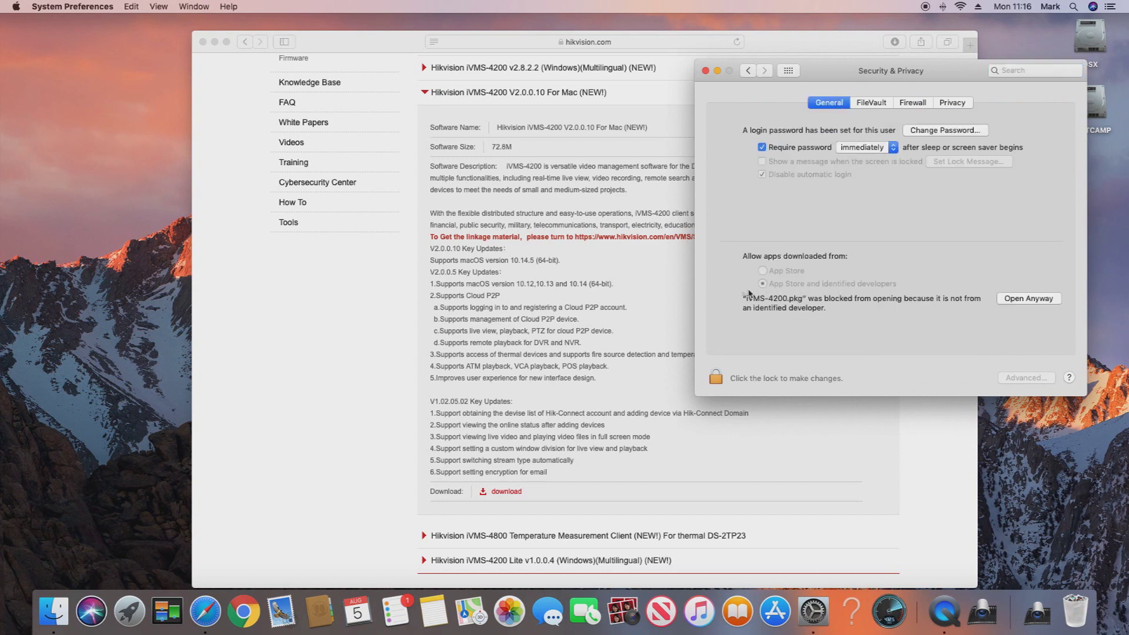
click(1053, 299)
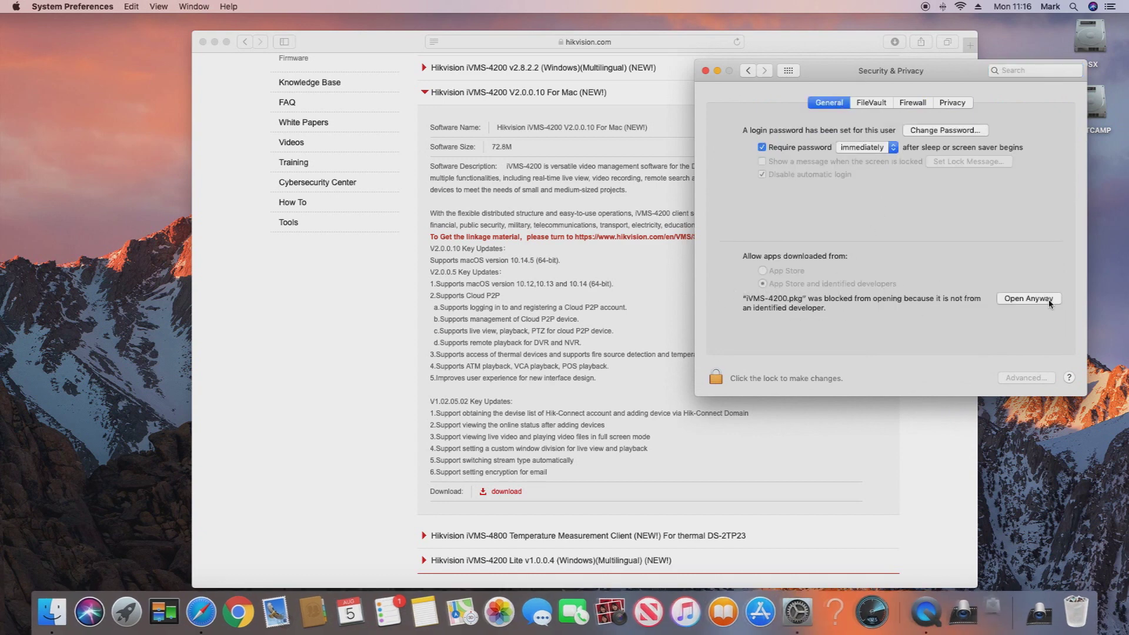
click(595, 227)
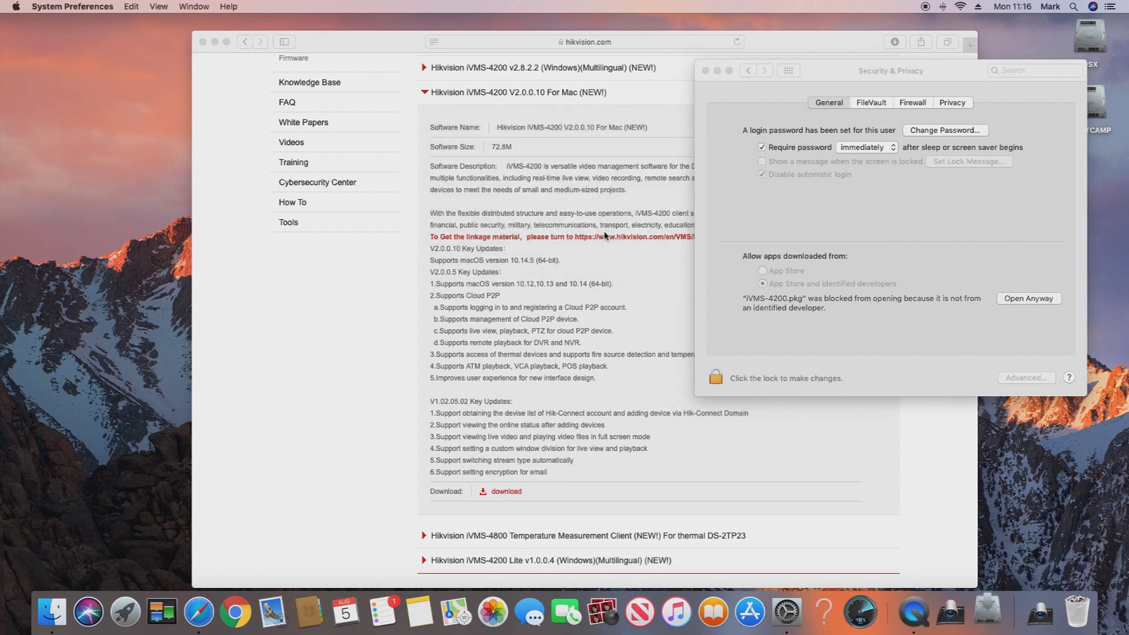
- Close System Preferences and minimize Safari to reveal the installer
click(706, 71)
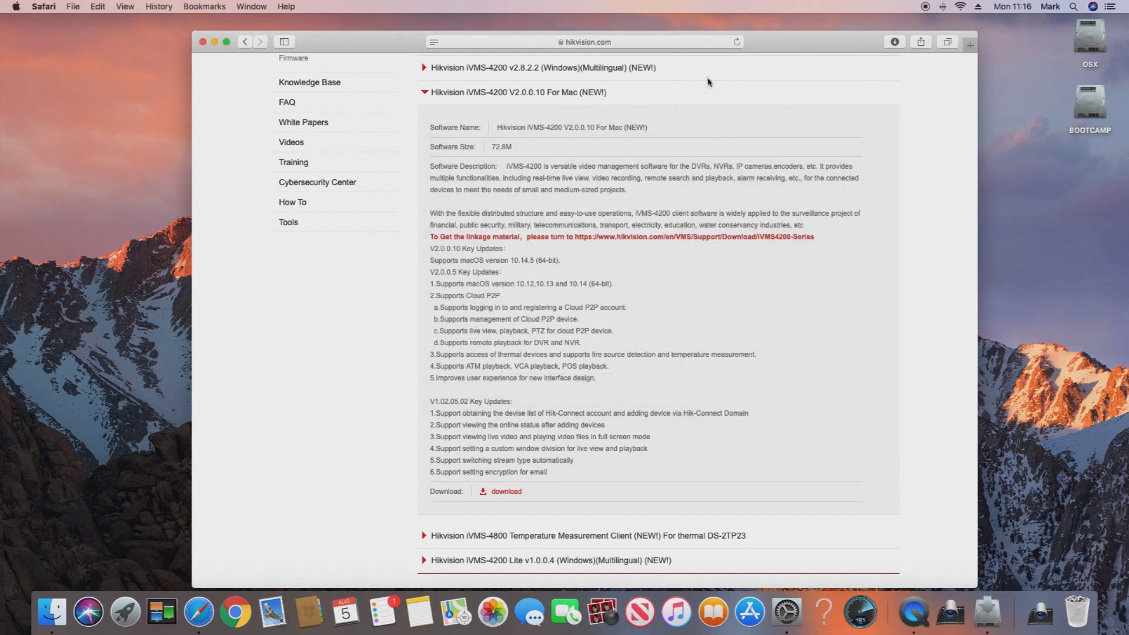
scroll(818, 528, down, 1)
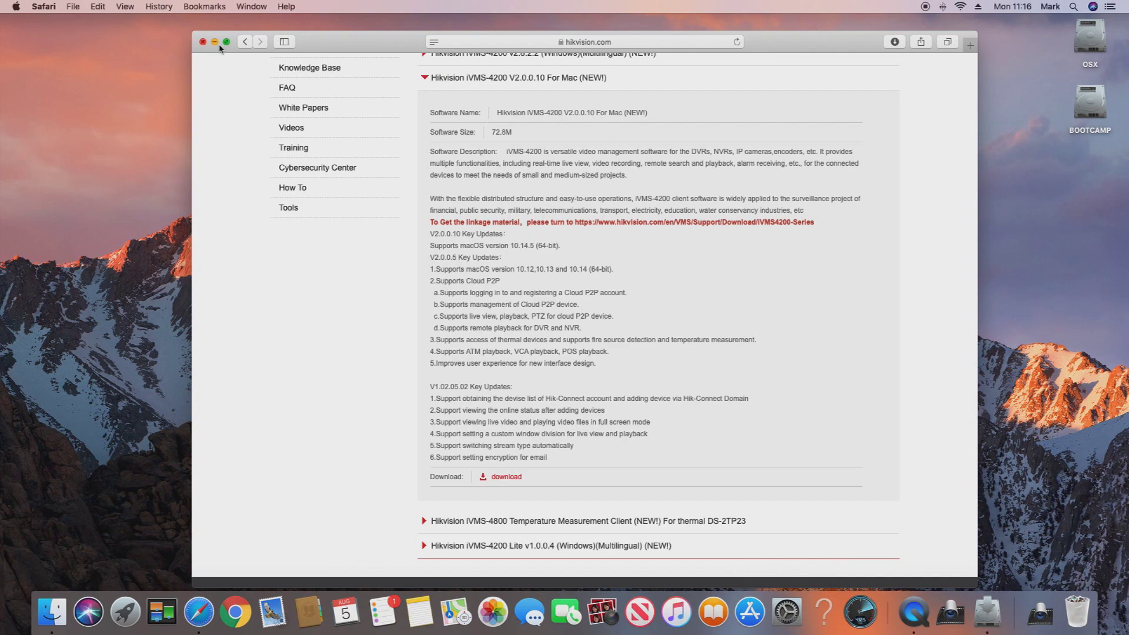
click(215, 42)
- Run the standard iVMS-4200 install on the OSX disk, authorising with the admin password, then close the Installer
click(597, 250)
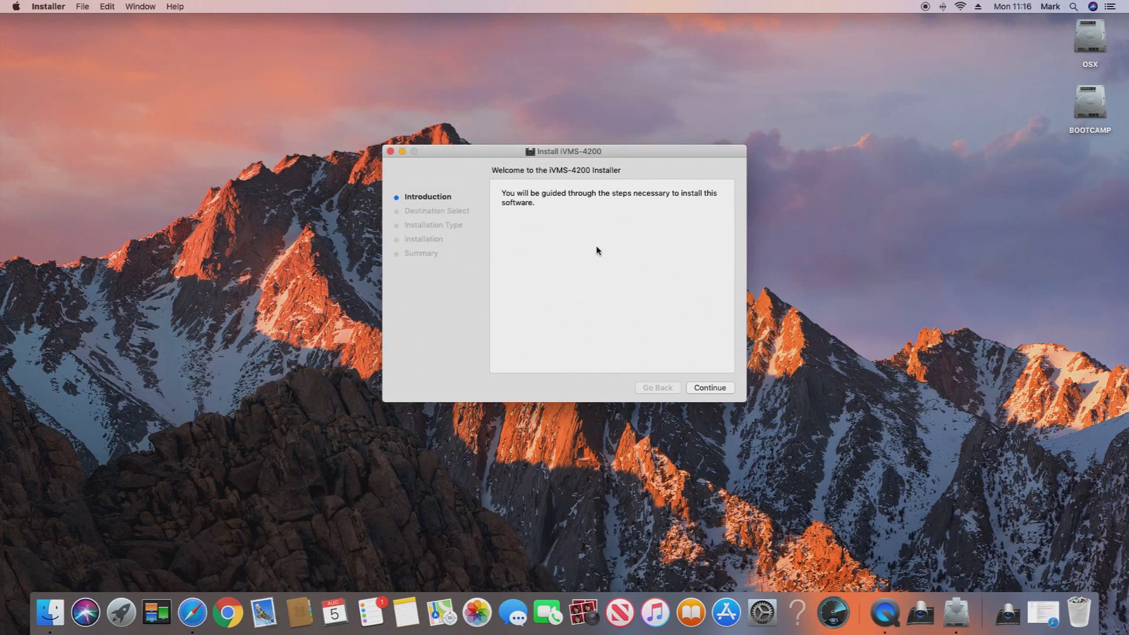
click(727, 389)
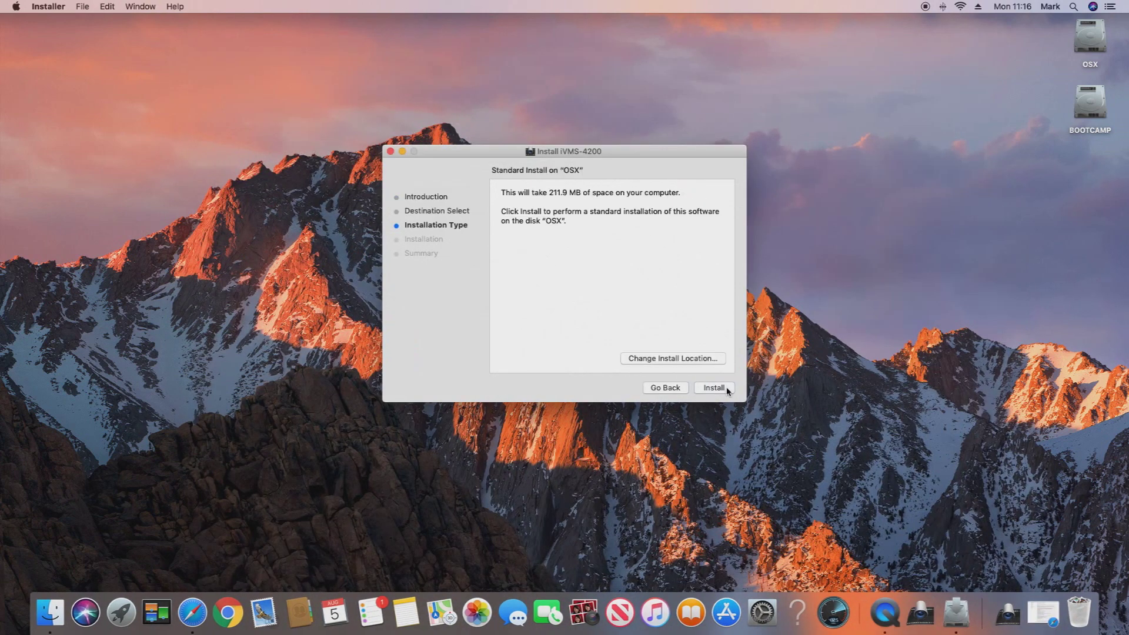
click(727, 389)
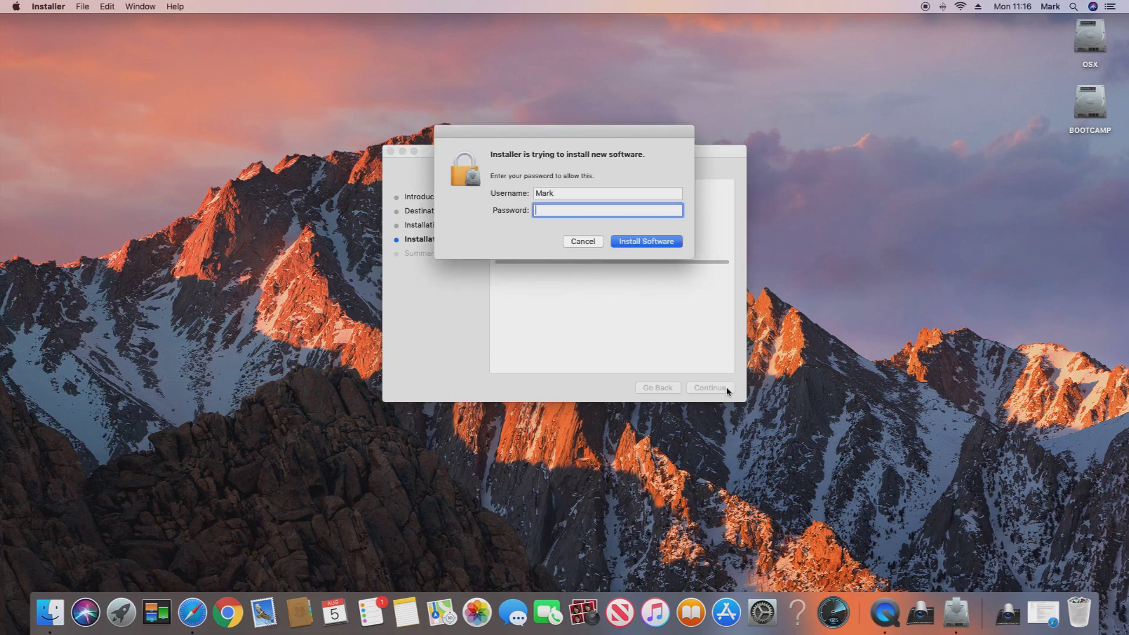
text(********)
key(Return)
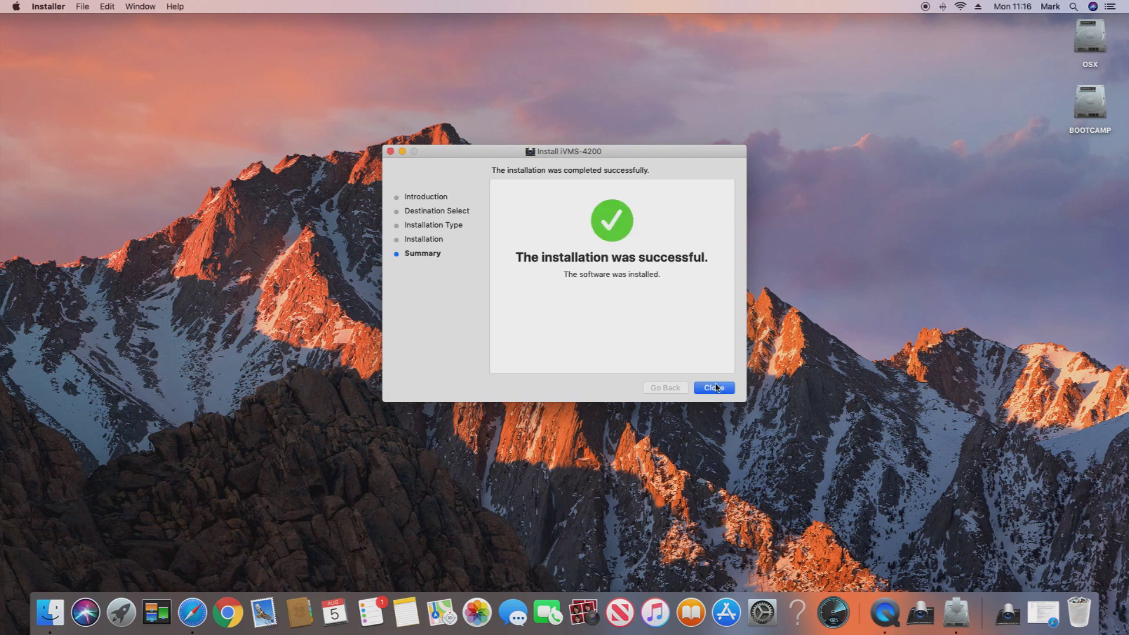
click(716, 387)
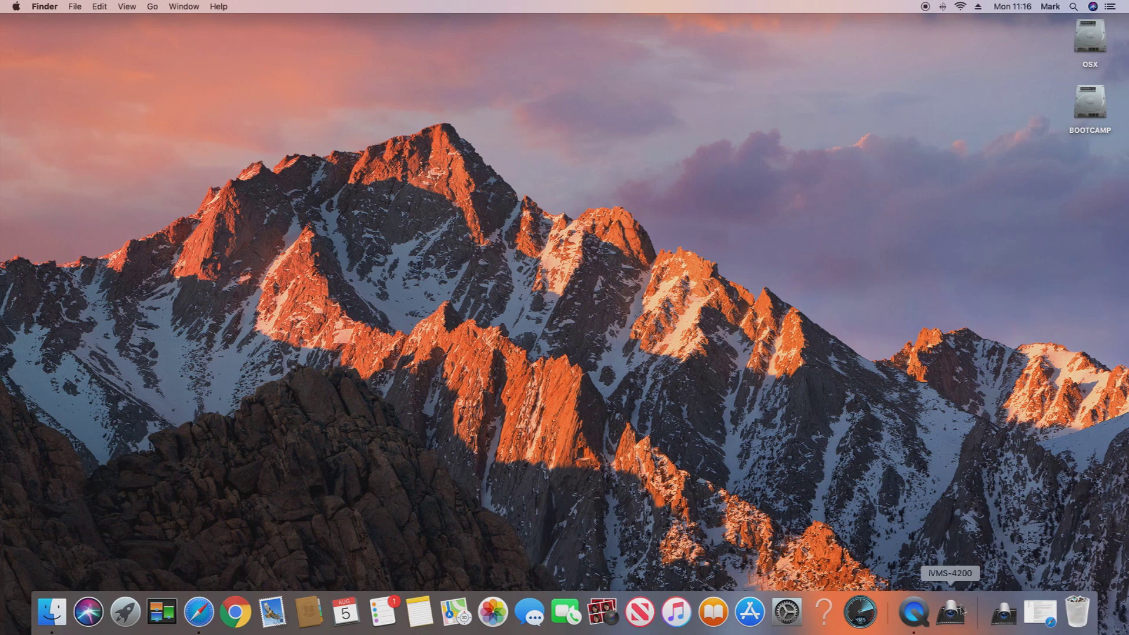
- Launch iVMS-4200 and register super user 'admin' with a confirmed password and auto-login enabled
click(952, 613)
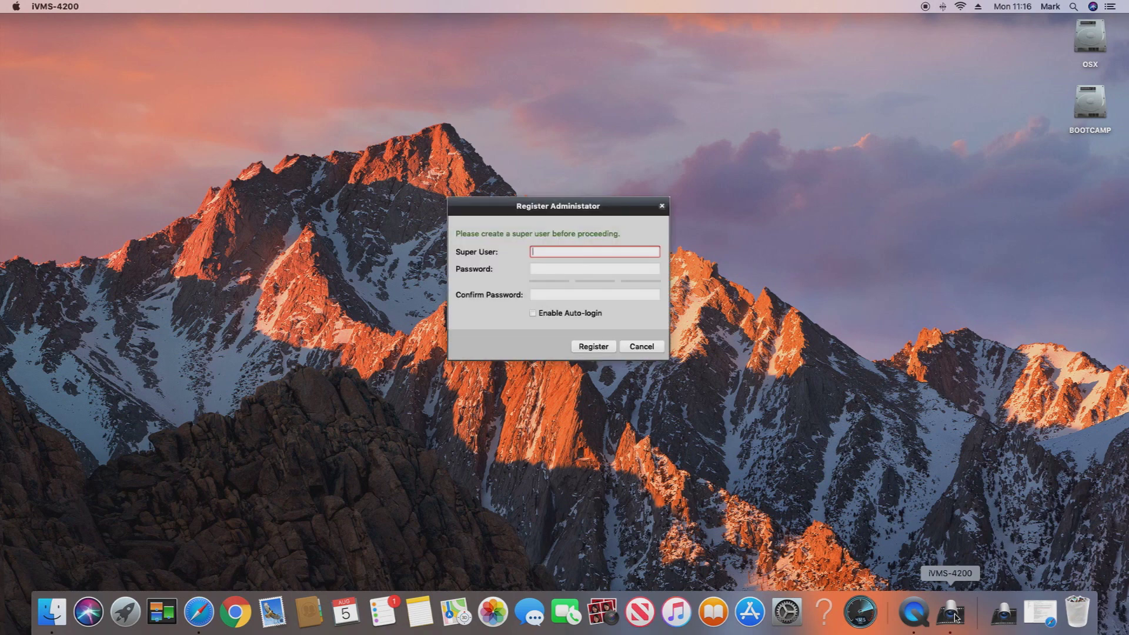
text(admin)
key(Tab)
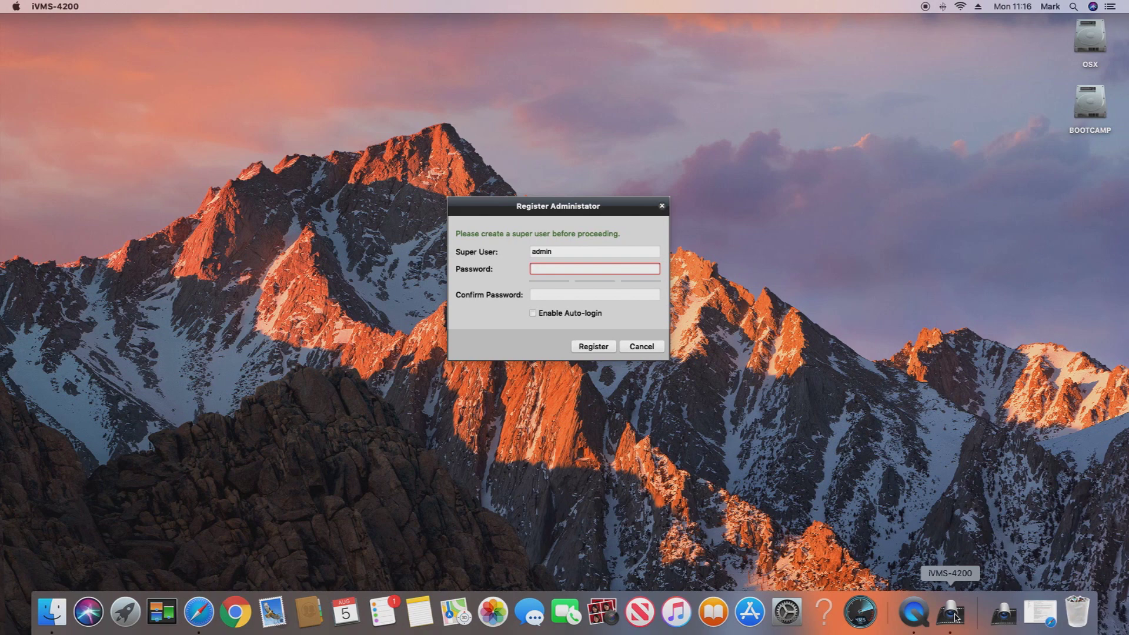
text(•••••••••)
key(Tab)
text(•••••••••)
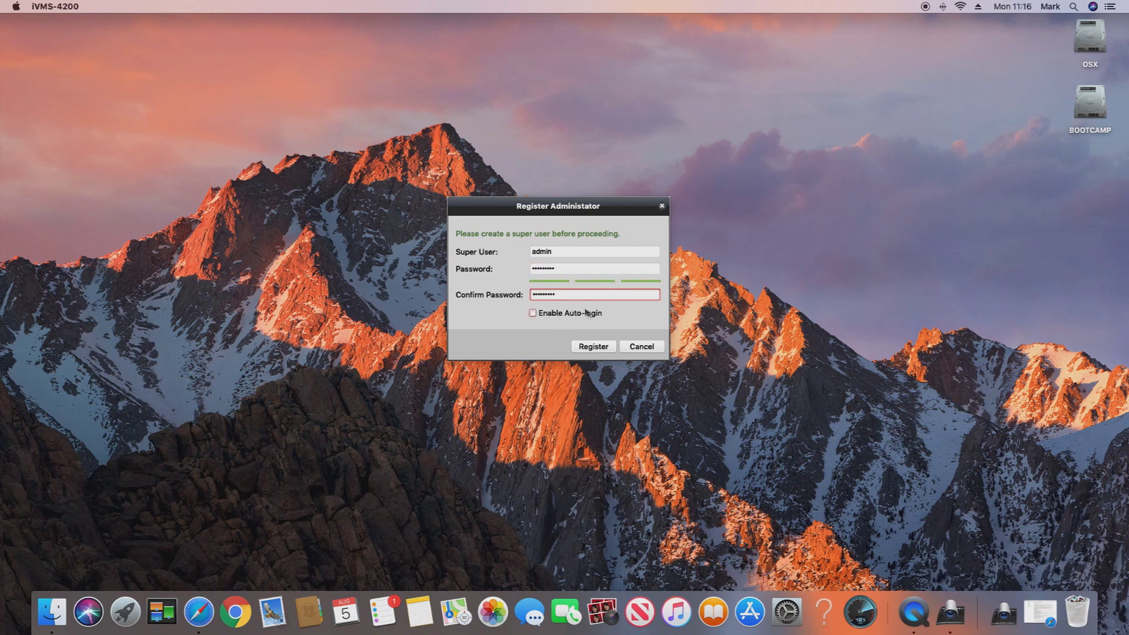
click(534, 313)
click(598, 347)
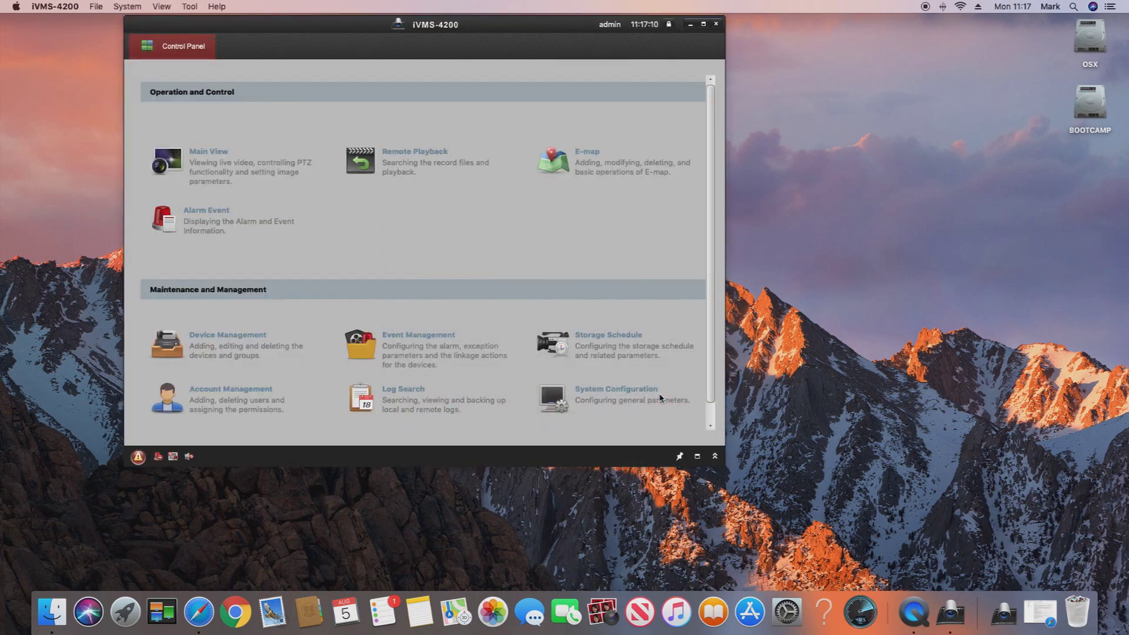
- Maximize iVMS-4200 and select the inactive NVR at 192.168.66.13 in Online Device
click(703, 24)
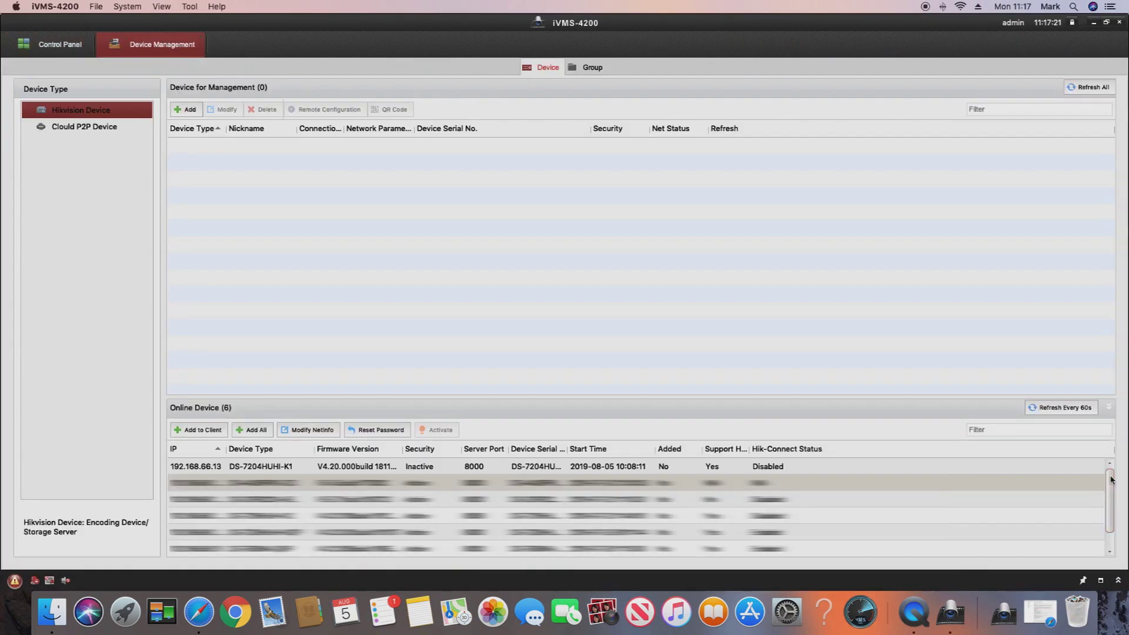
click(463, 469)
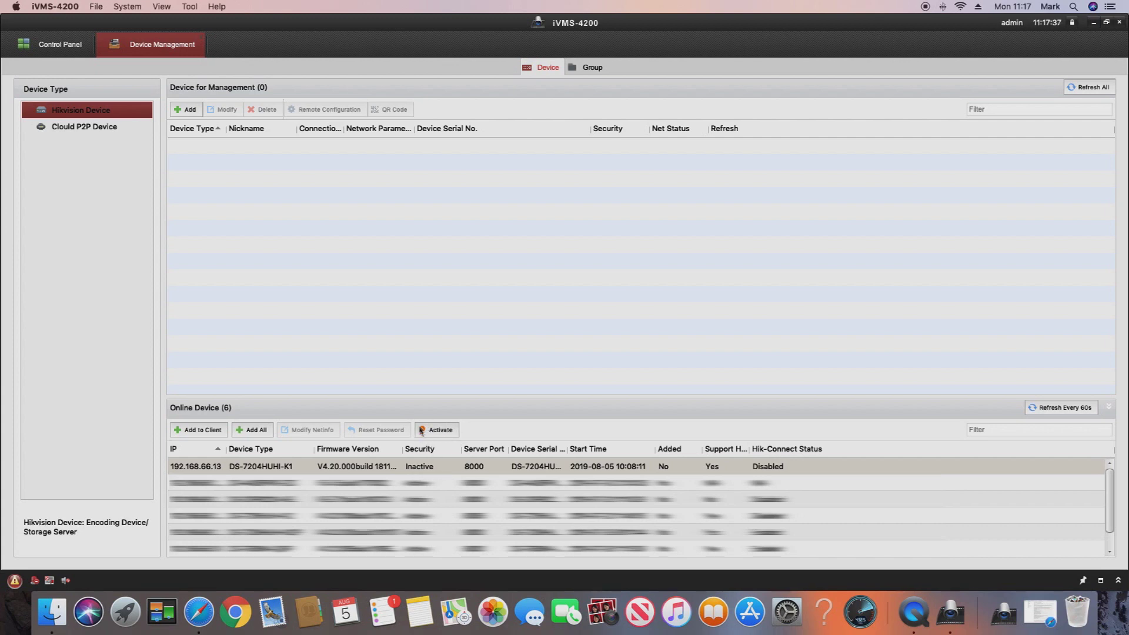
- Activate the 192.168.66.13 NVR with a new admin password and an IPC default password
click(438, 430)
click(598, 226)
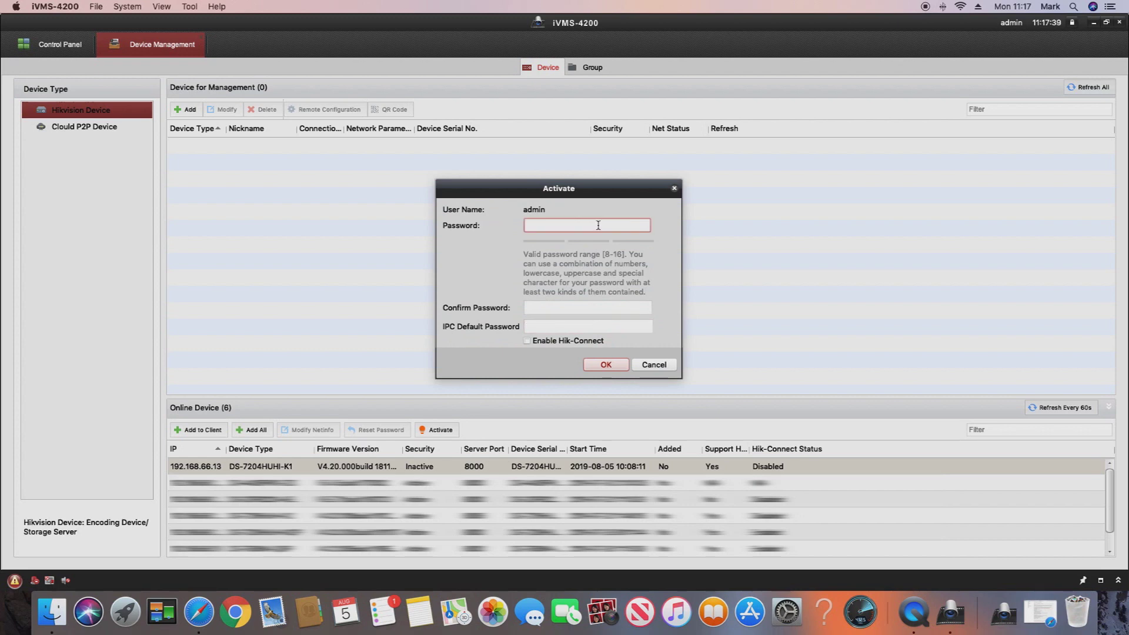
text(******)
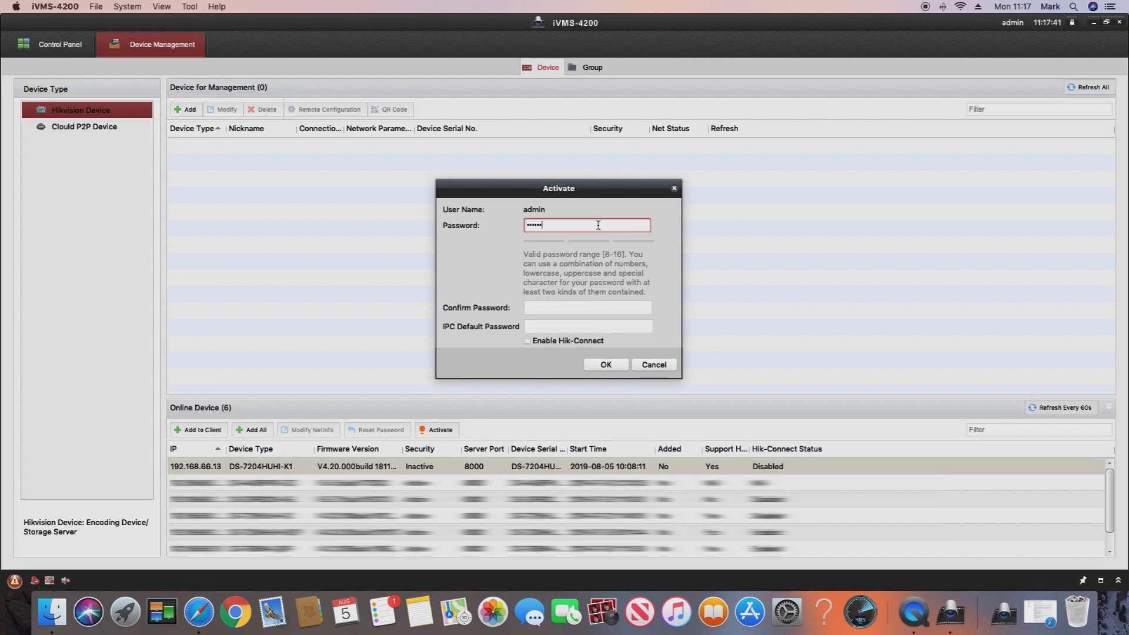
key(BackSpace)
key(BackSpace)
key(BackSpace)
key(BackSpace)
key(BackSpace)
key(BackSpace)
text(**********)
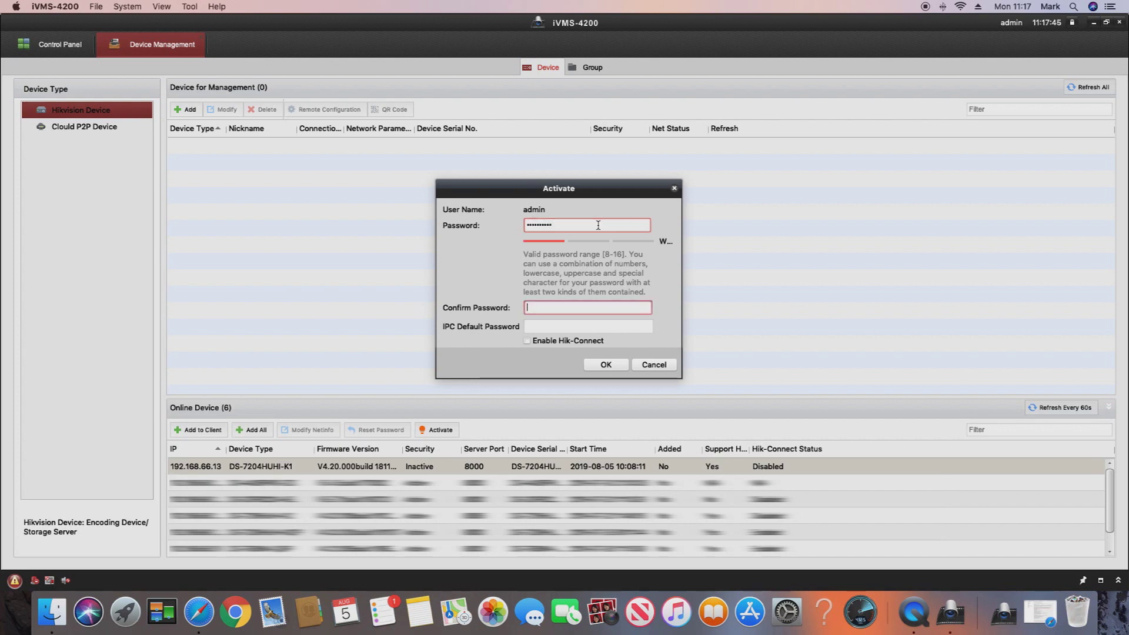
text(**********)
key(Tab)
text(**********)
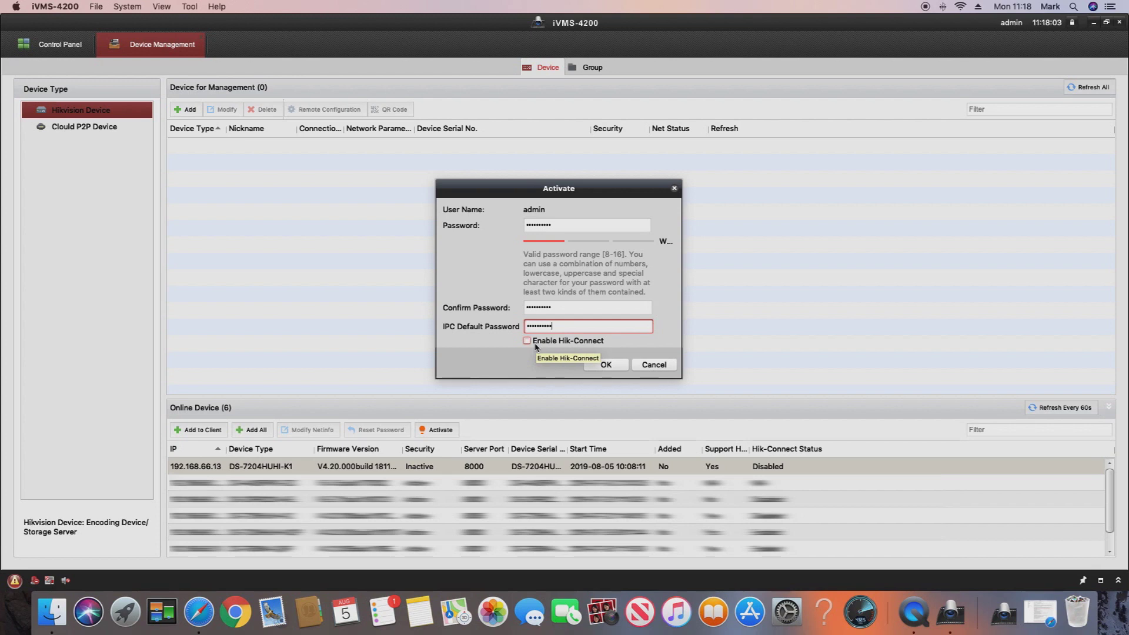
click(606, 364)
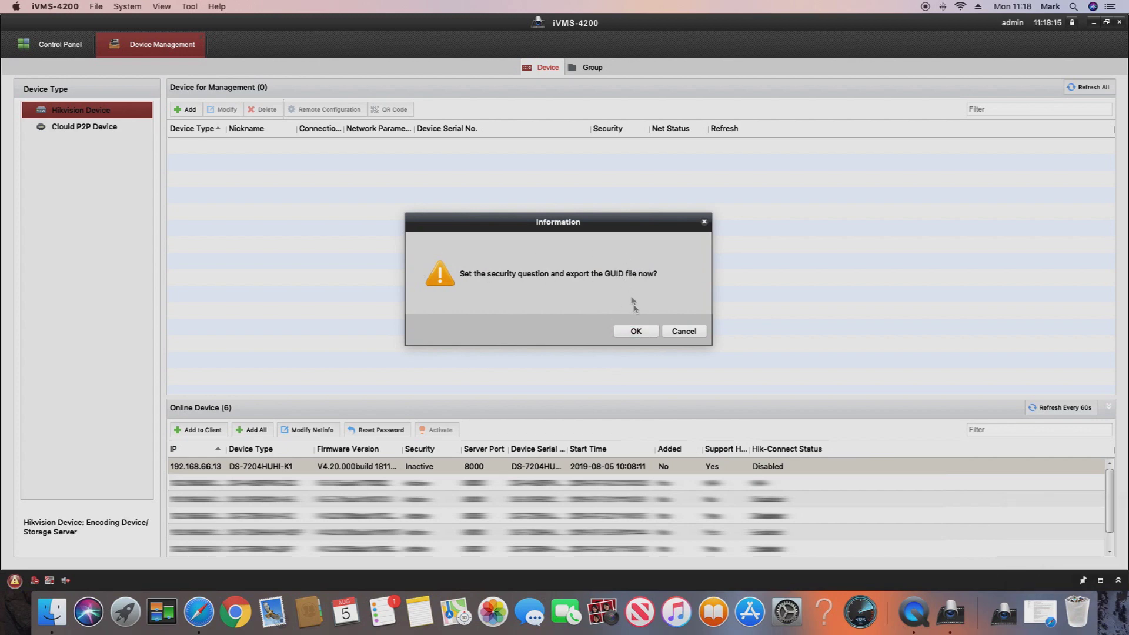
- Answer all three NVR security questions with 'Answer' and save them
click(635, 332)
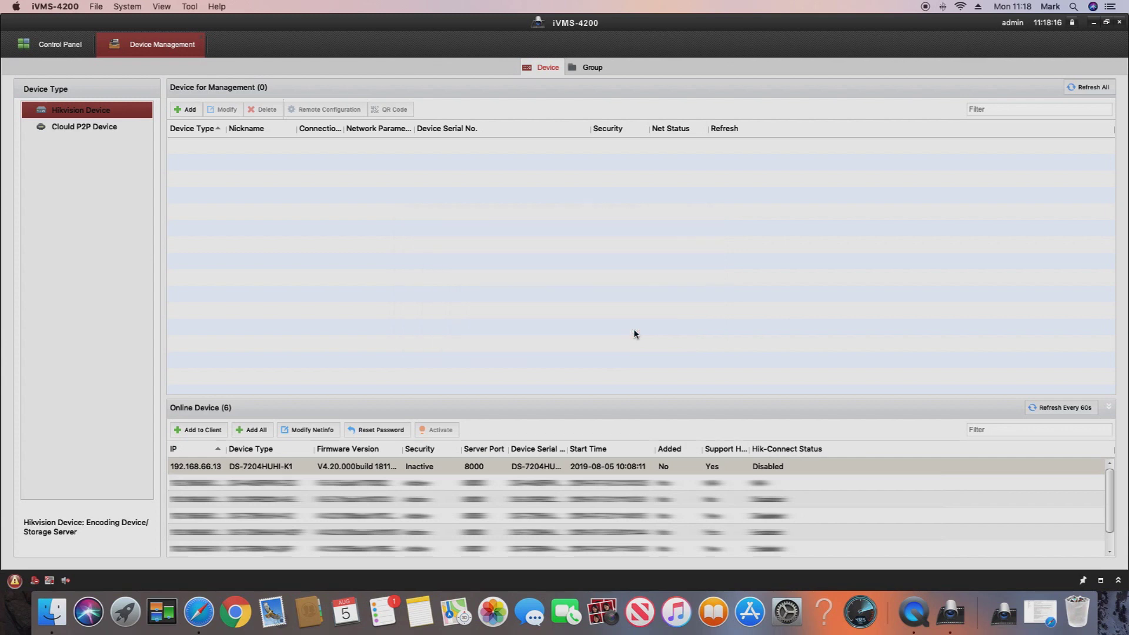
click(603, 237)
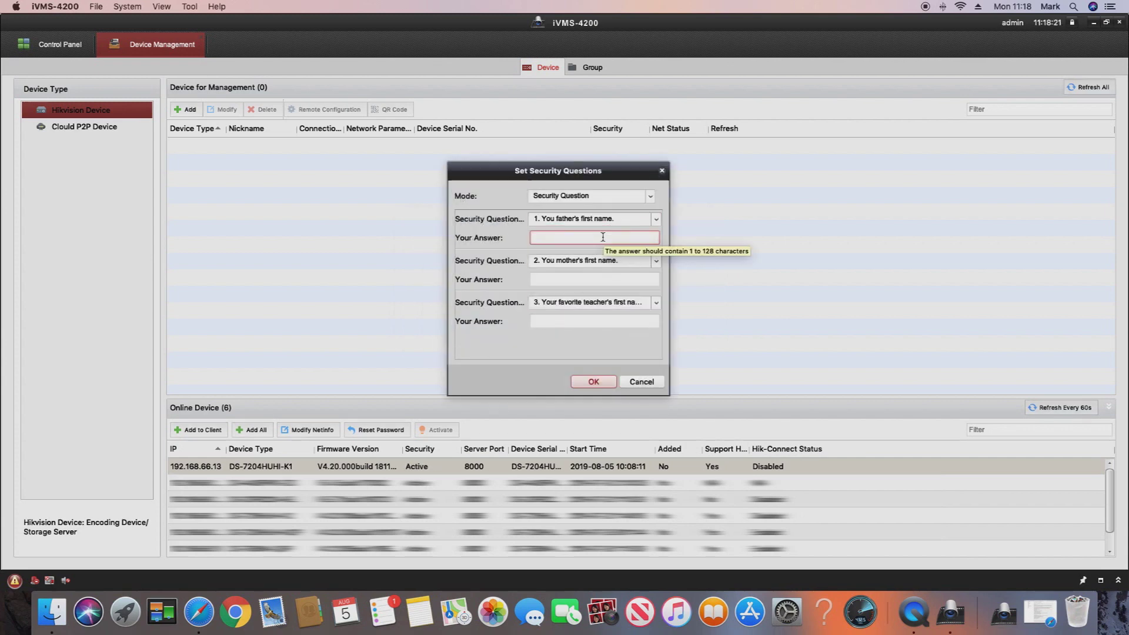
text(Answer)
key(Tab)
key(Tab)
text(Answe)
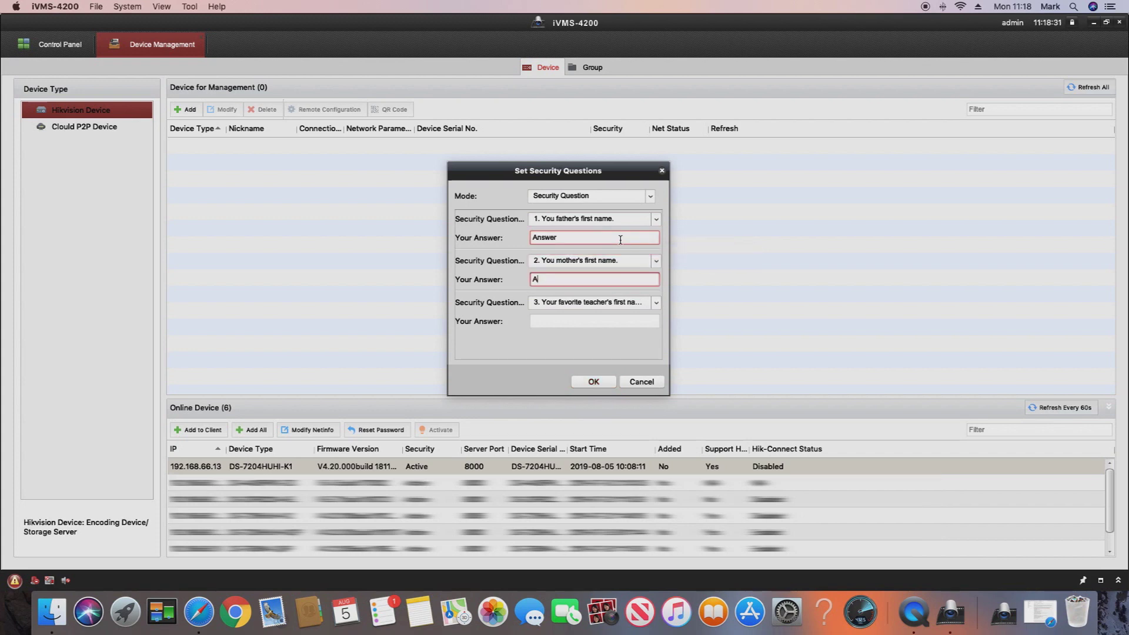
text(r)
key(Tab)
key(Tab)
text(A)
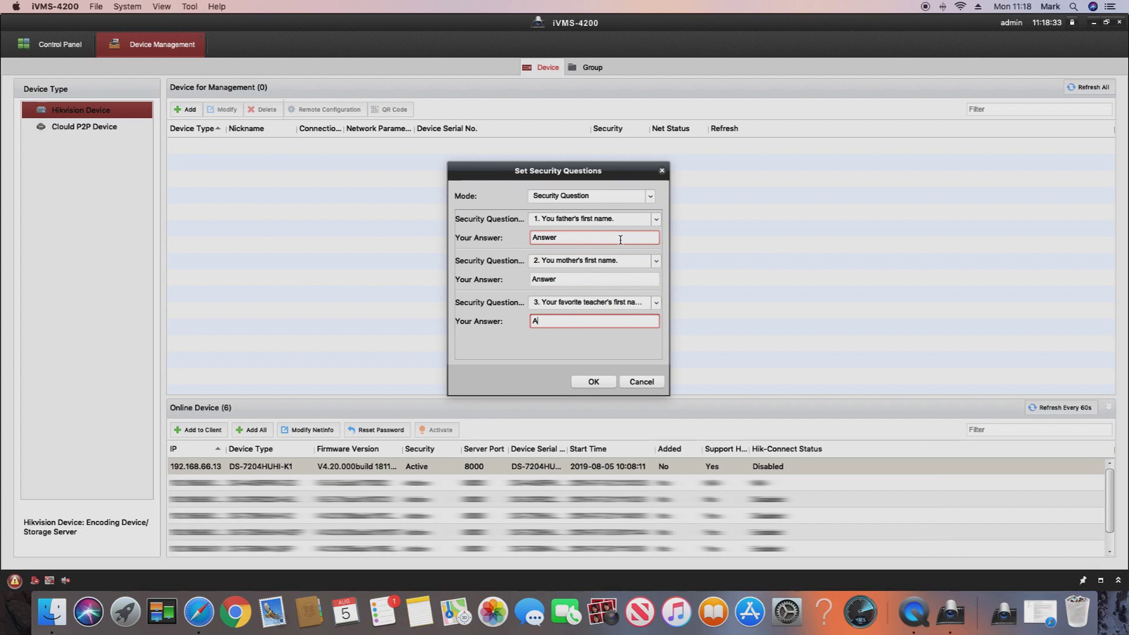
text(nswer)
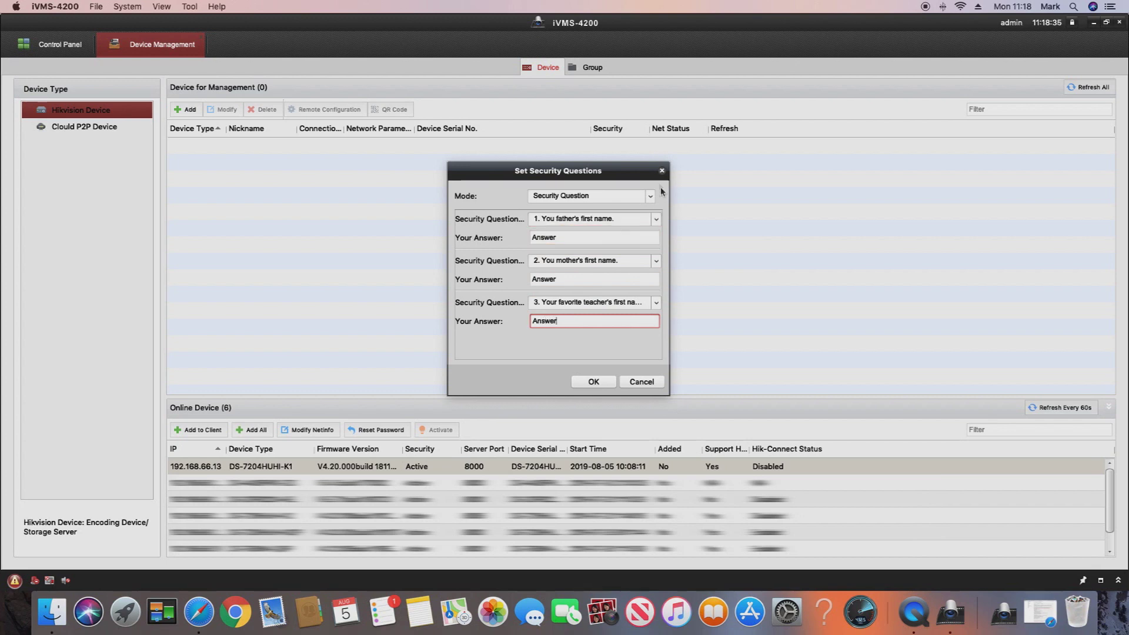
click(594, 382)
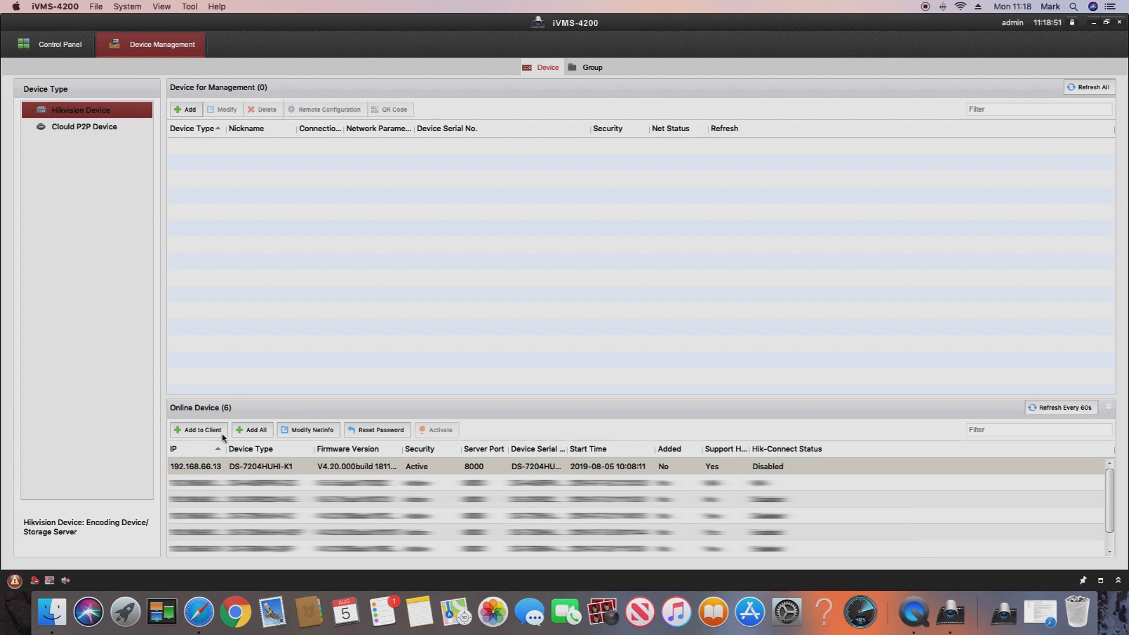
- Add the NVR as device CCTV with user name admin and its password, then return to the Control Panel
click(222, 436)
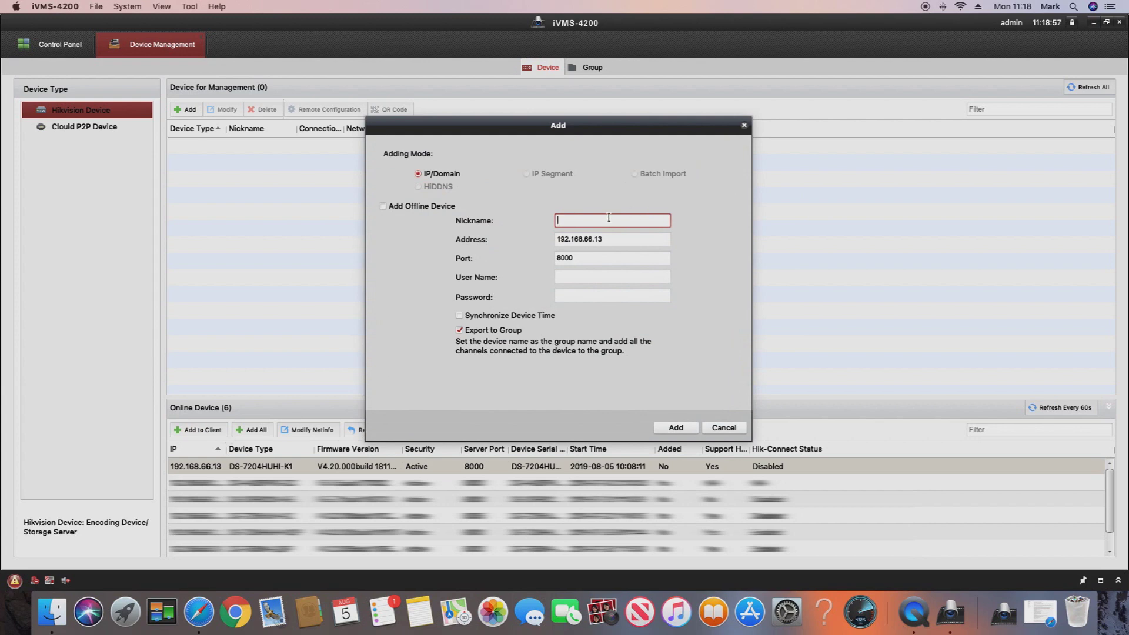
text(CCTV)
key(Tab)
key(Tab)
key(Tab)
text(admin)
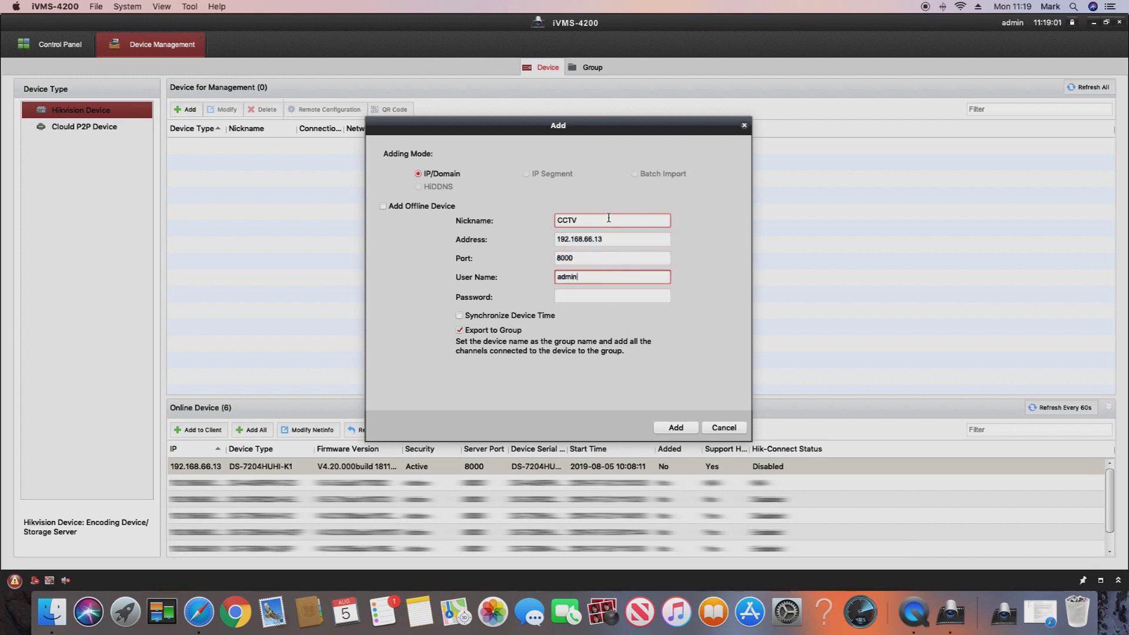
key(Tab)
text(•••••••)
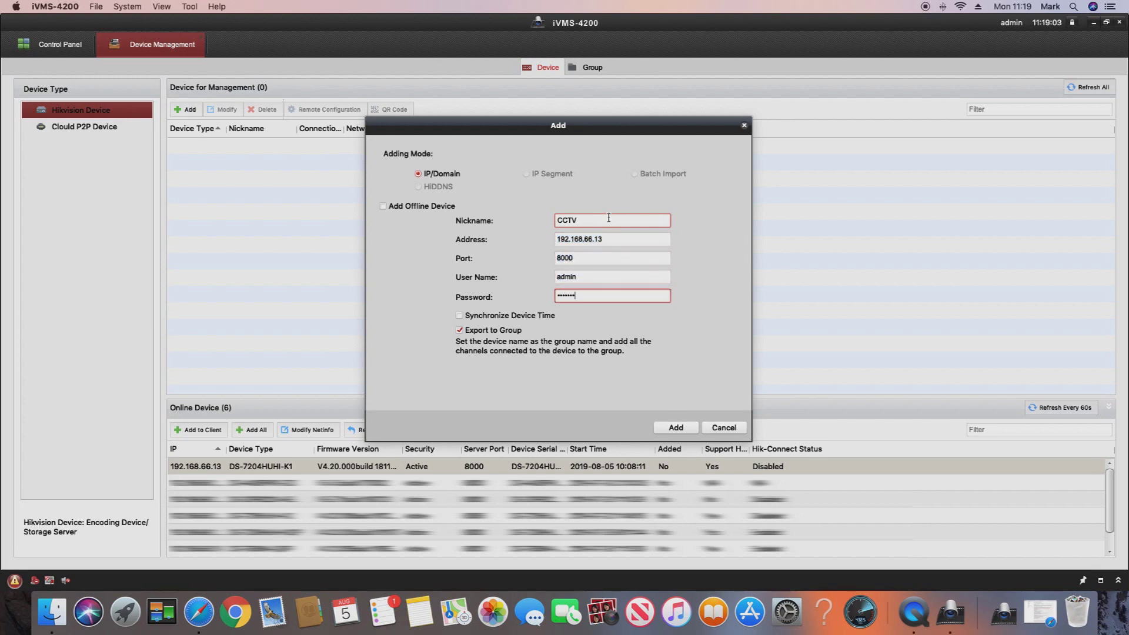
text(•)
key(BackSpace)
key(BackSpace)
key(BackSpace)
key(BackSpace)
key(BackSpace)
key(BackSpace)
key(BackSpace)
text(•••••)
key(Return)
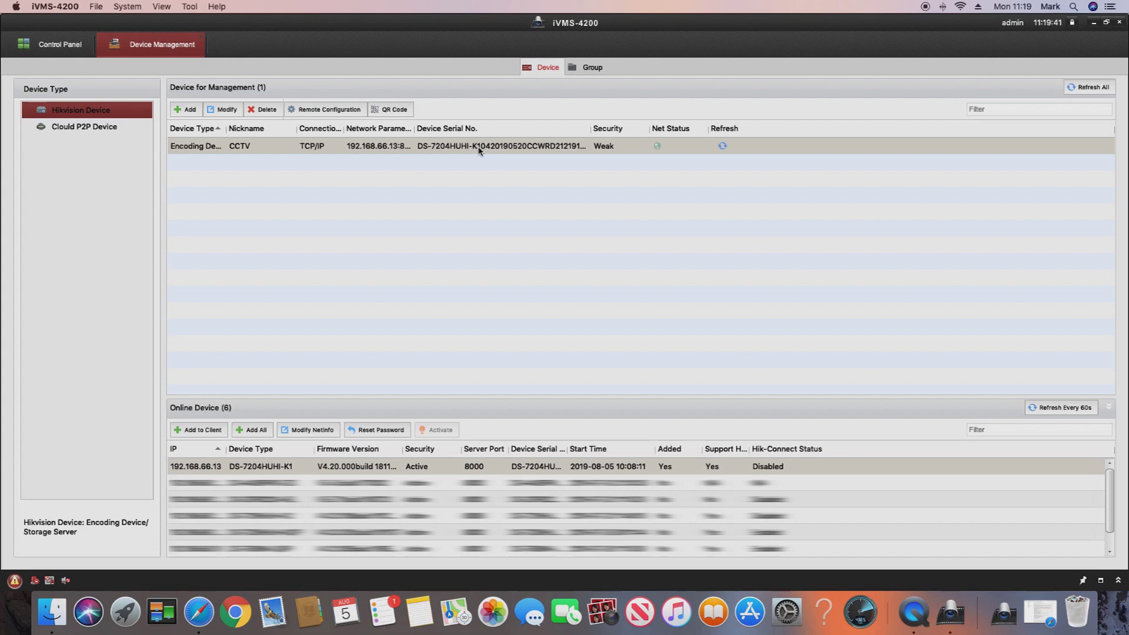
click(199, 43)
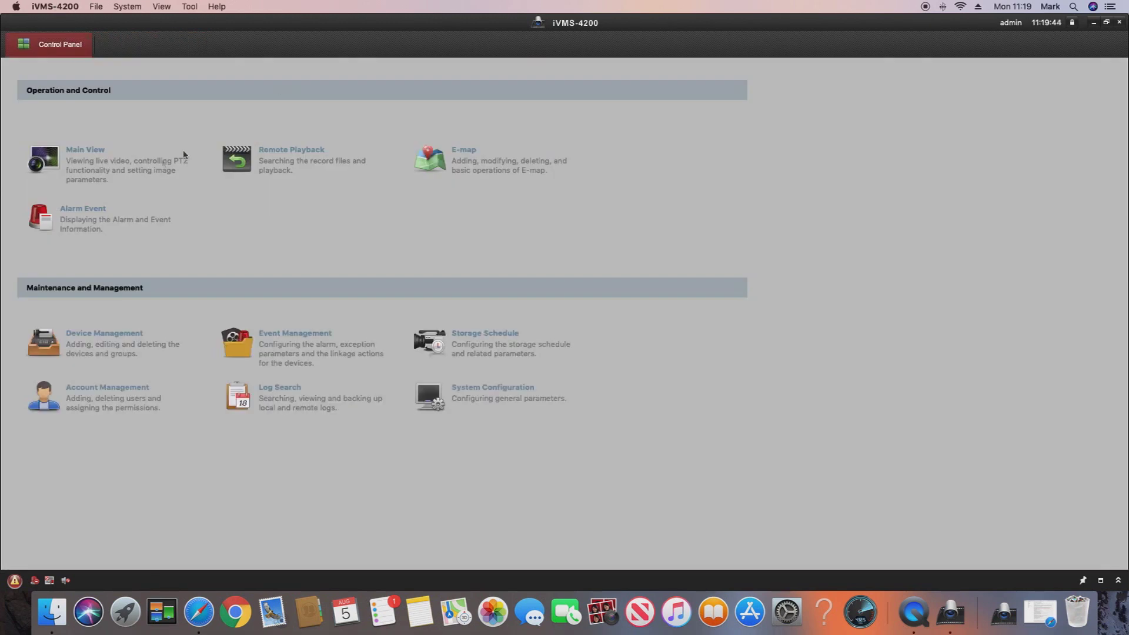
- In Main View, drag the CCTV group into the video grid to live-view all its cameras
click(52, 163)
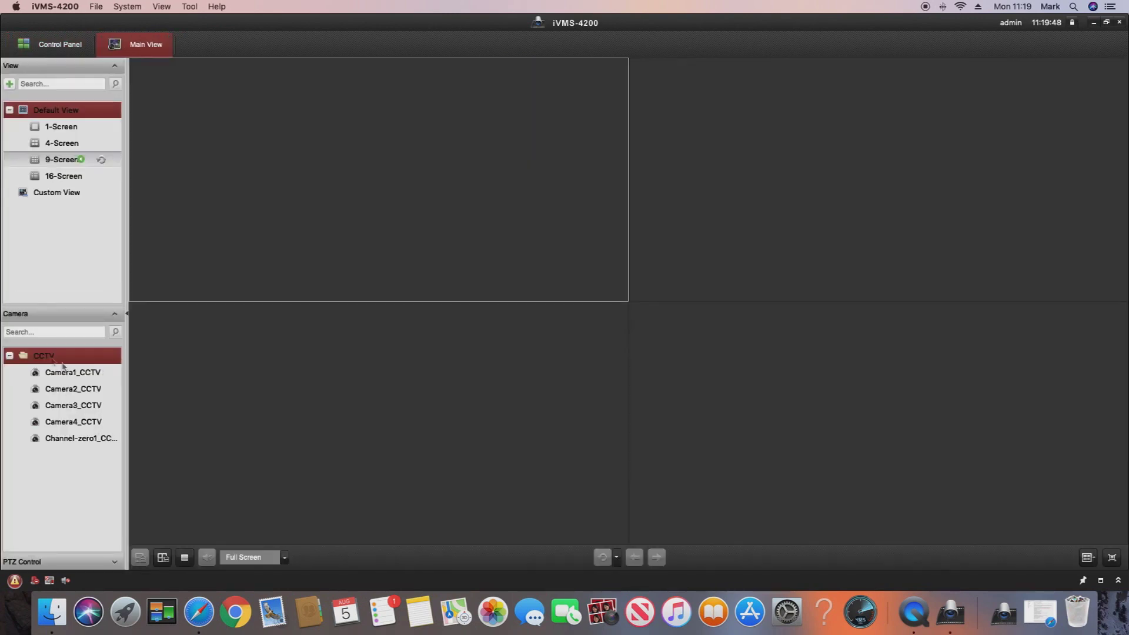
drag(52, 358, 159, 337)
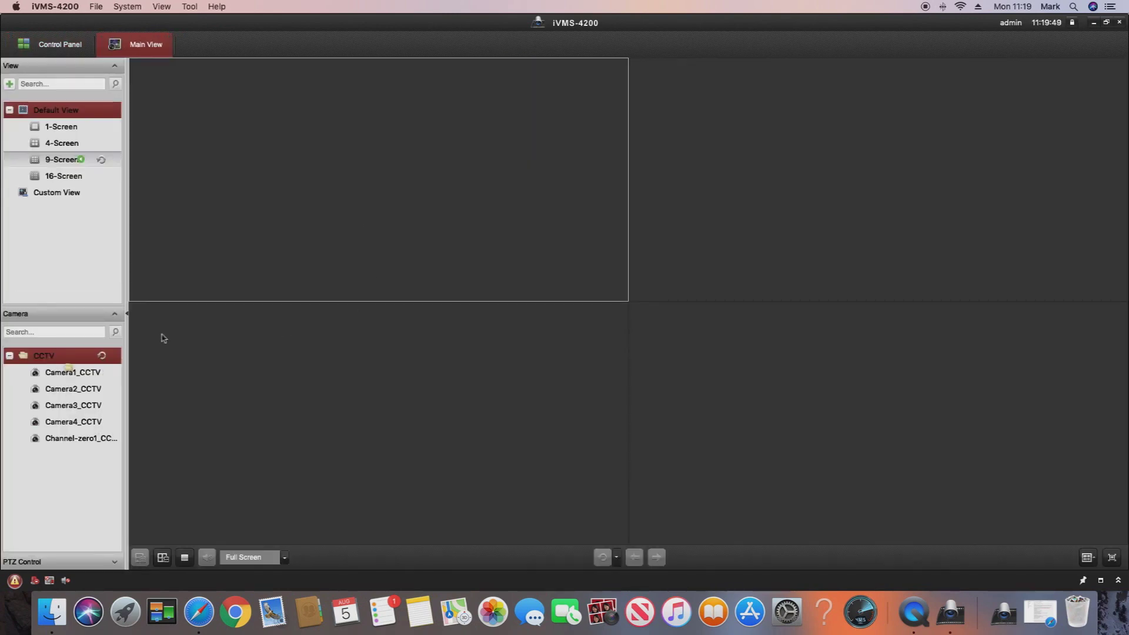